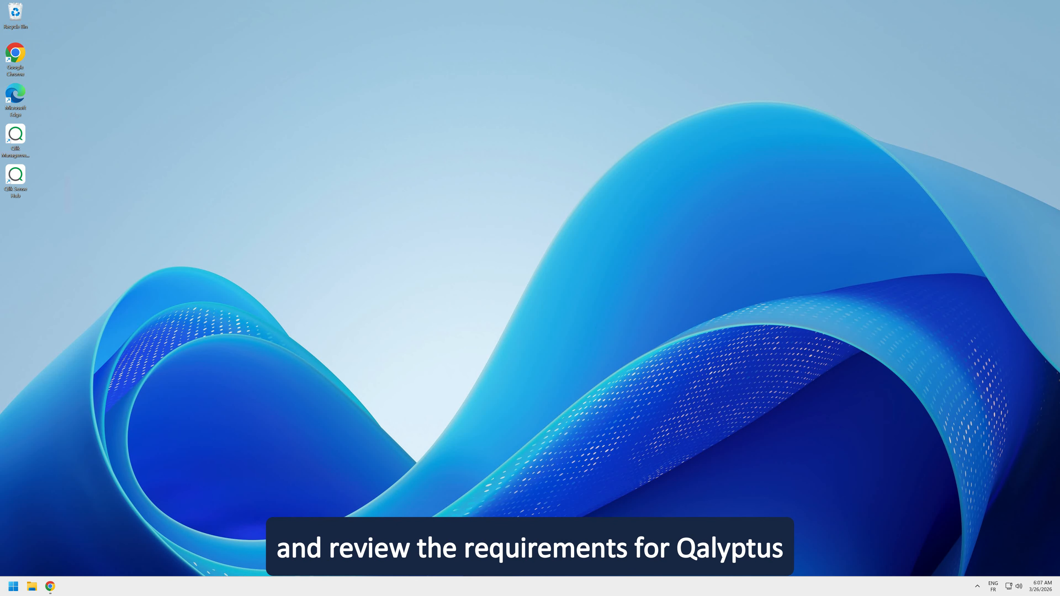
# - Open Windows Defender Firewall with Advanced Security and display its inbound rules
pyautogui.press('super')
pyautogui.write('fi')
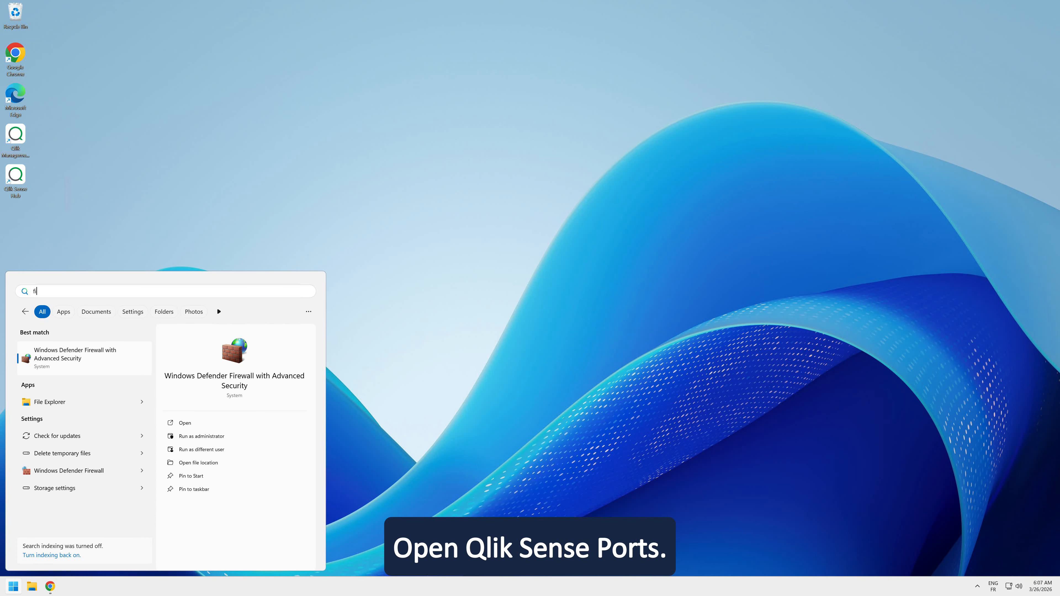
pyautogui.press('Return')
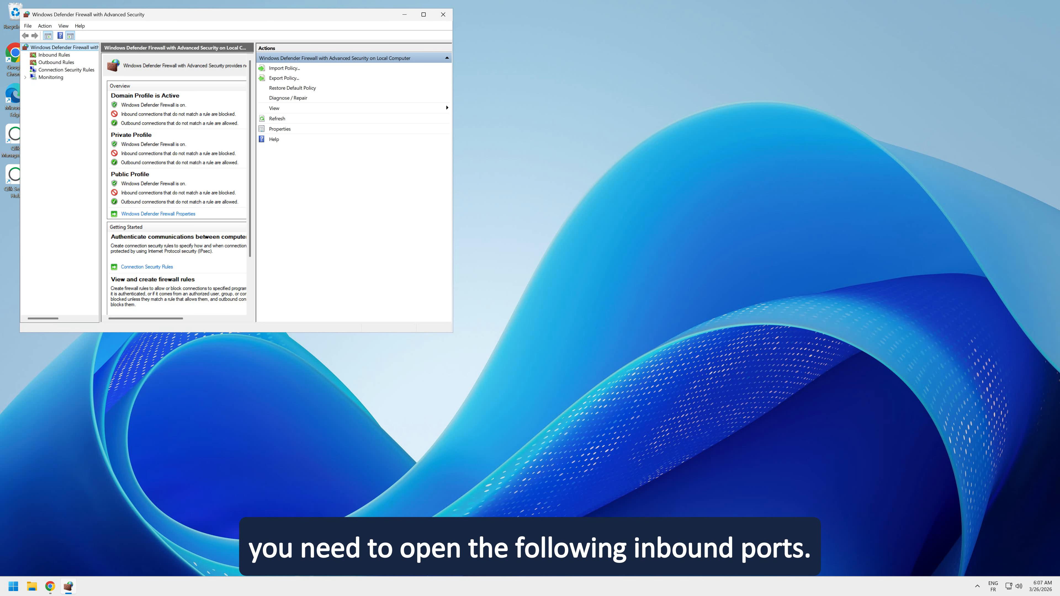
pyautogui.click(55, 55)
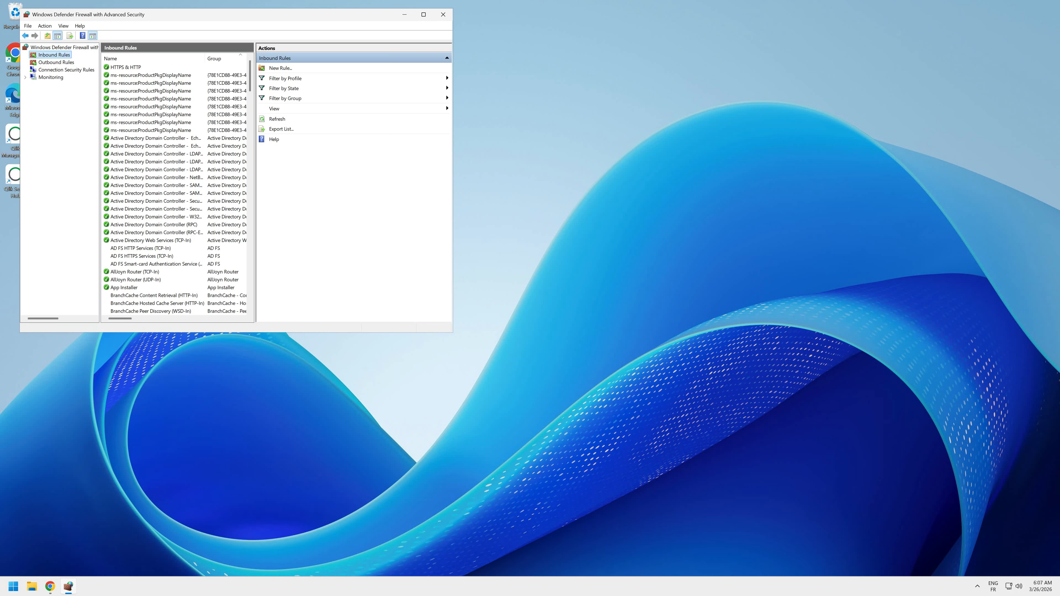
# - Start a new inbound port rule that applies to TCP on the specific local ports 4747, 4242 and 4243
pyautogui.rightClick(60, 55)
pyautogui.click(87, 61)
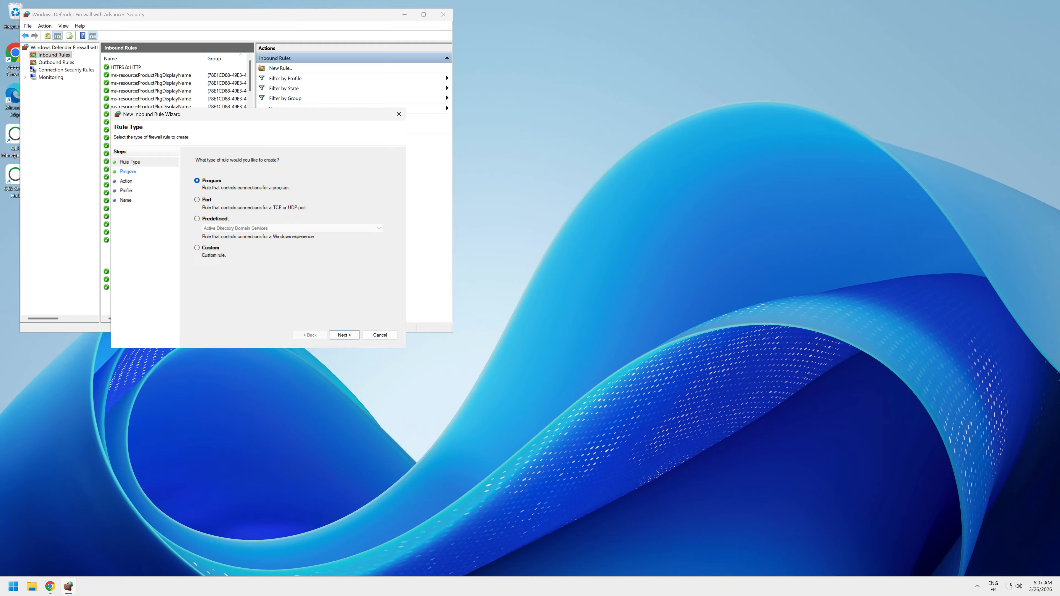
pyautogui.click(198, 200)
pyautogui.press('Return')
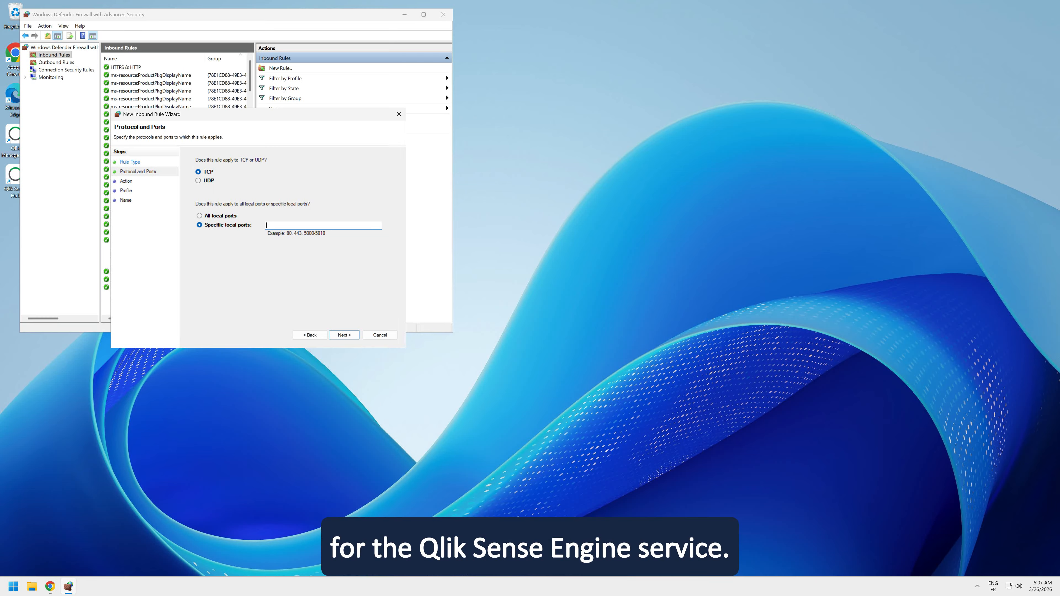
pyautogui.write('4747')
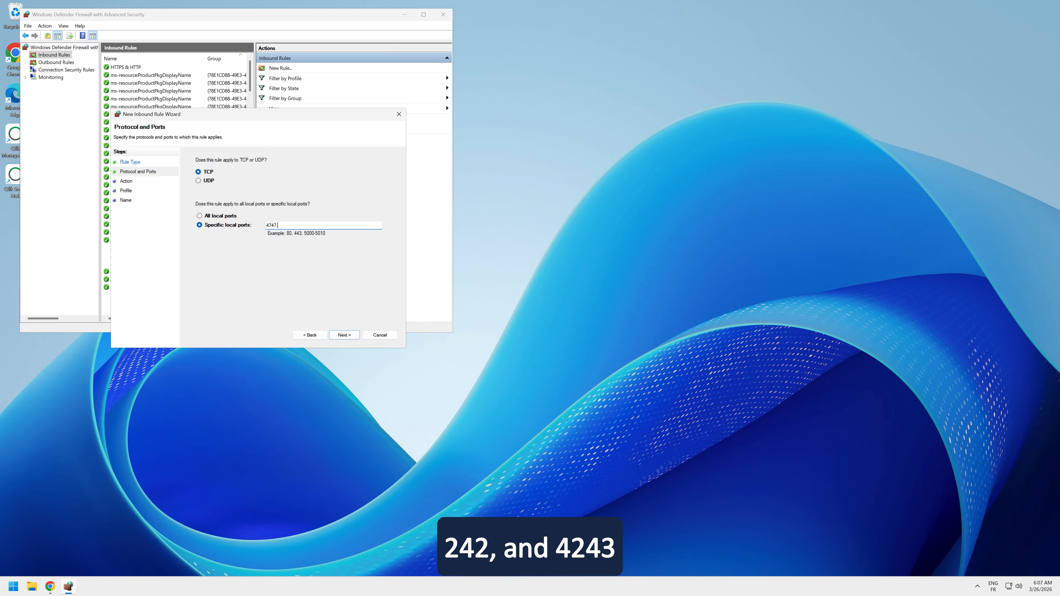
pyautogui.write(',4242')
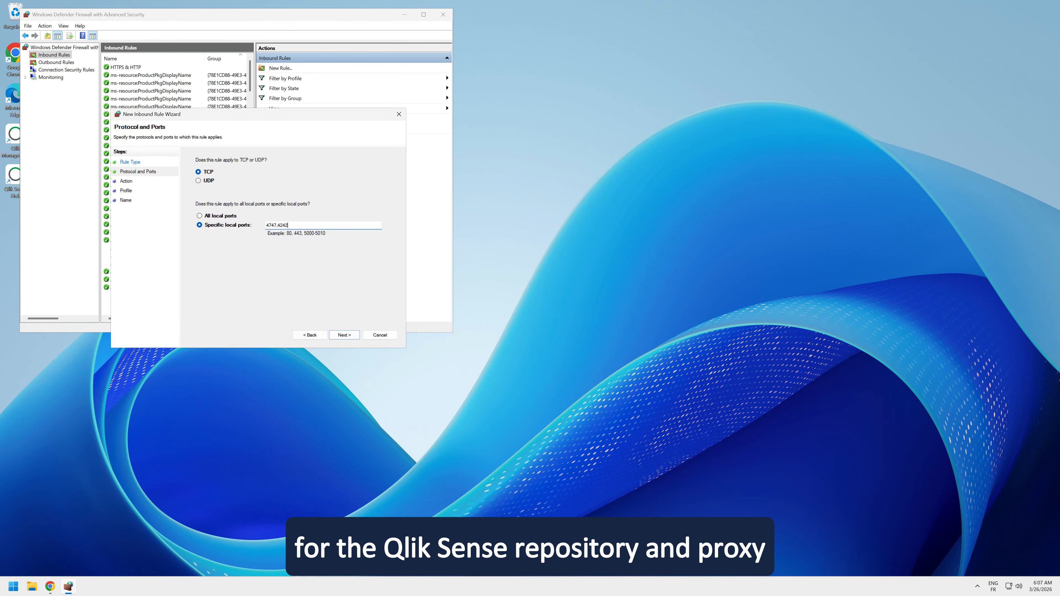
pyautogui.write(',4243')
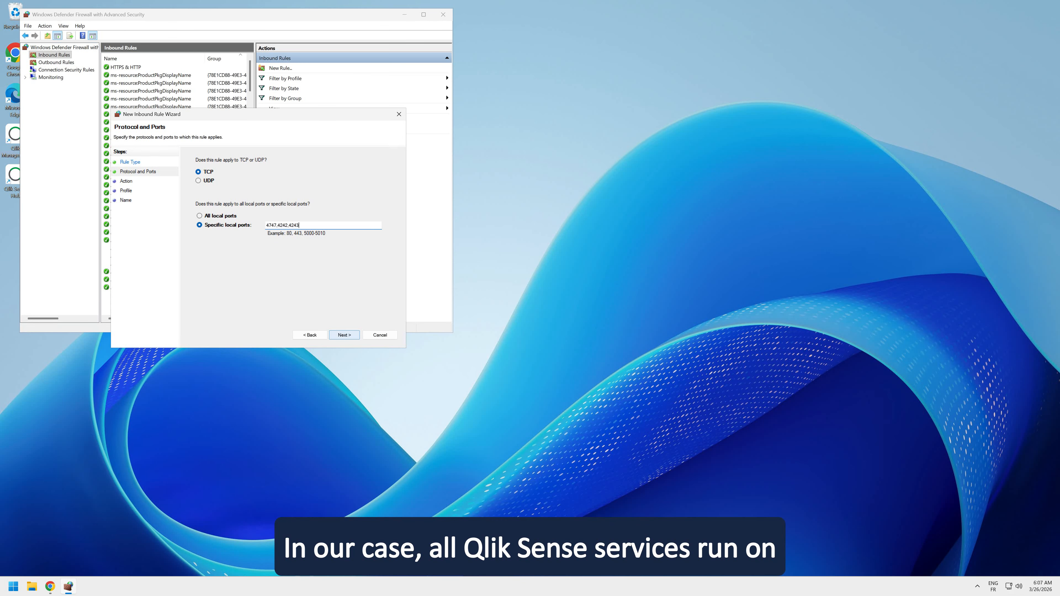
pyautogui.press('Return')
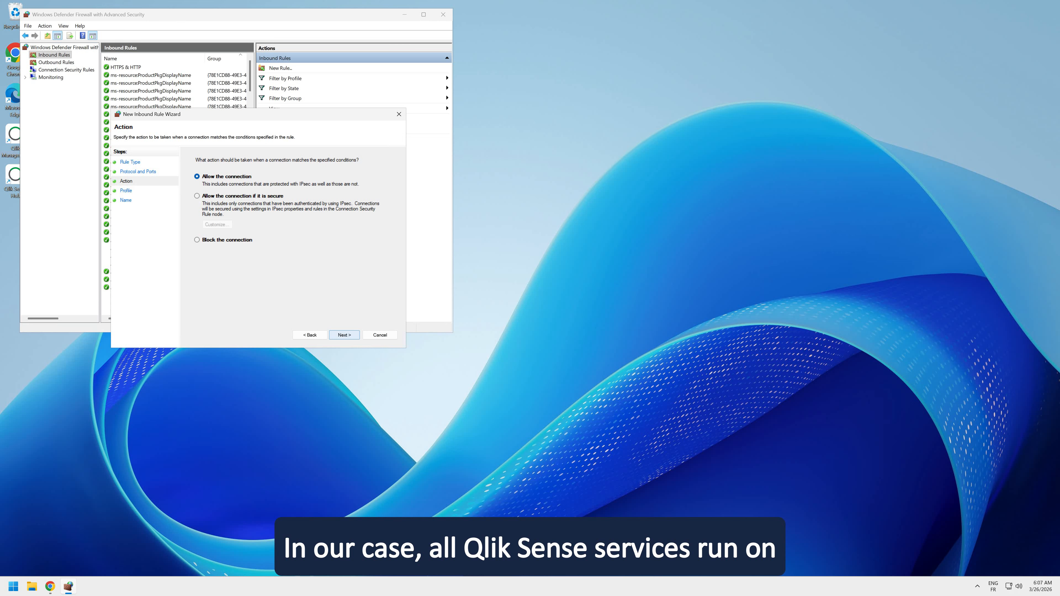
# - Allow the connection for the domain, private and public profiles, and finish the rule with the name Qlik Sense Ports
pyautogui.press('Return')
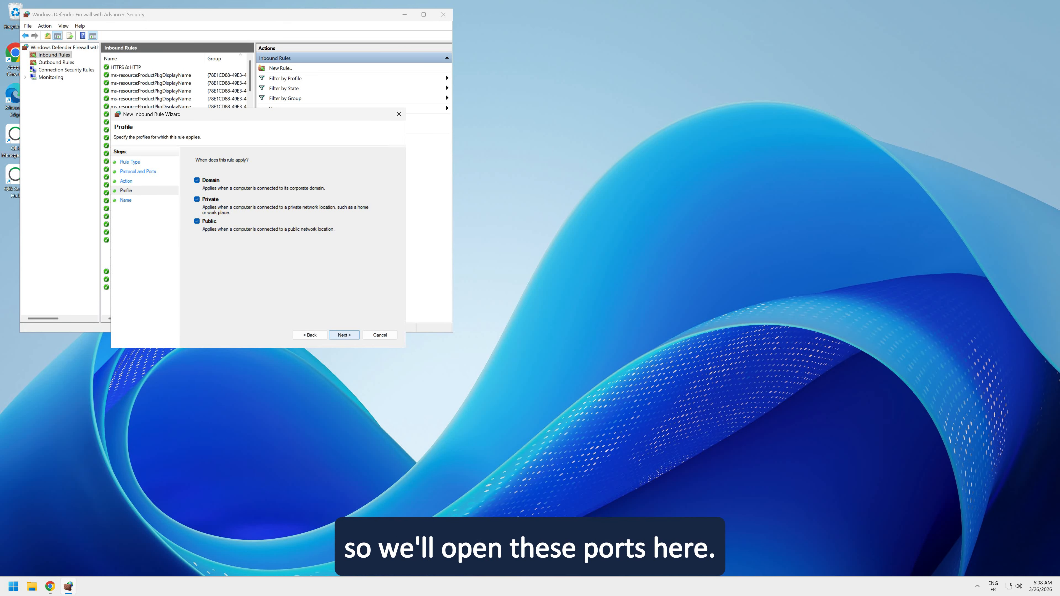
pyautogui.press('Return')
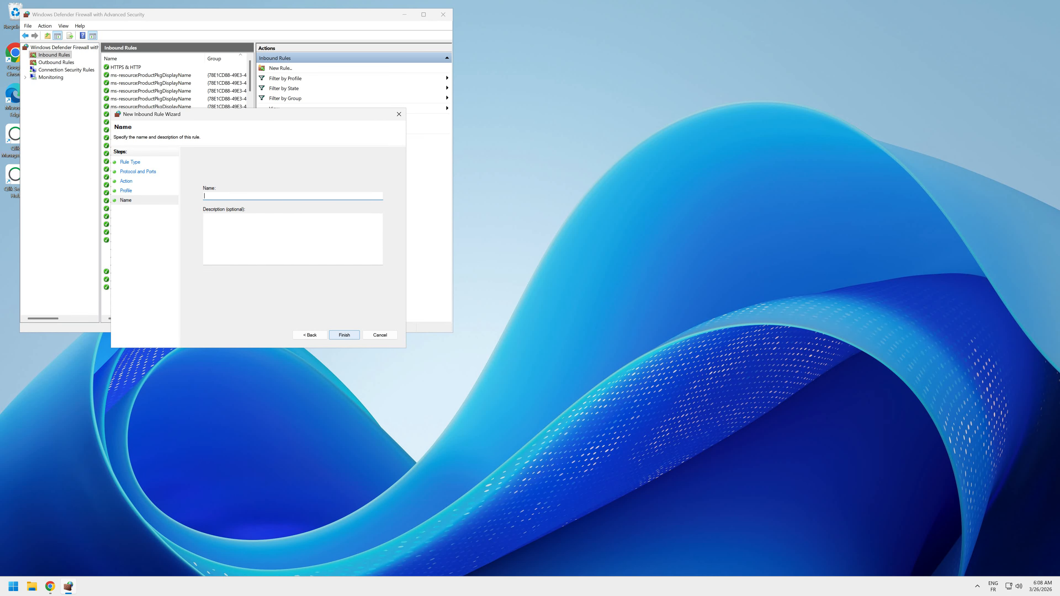
pyautogui.write('Qlik')
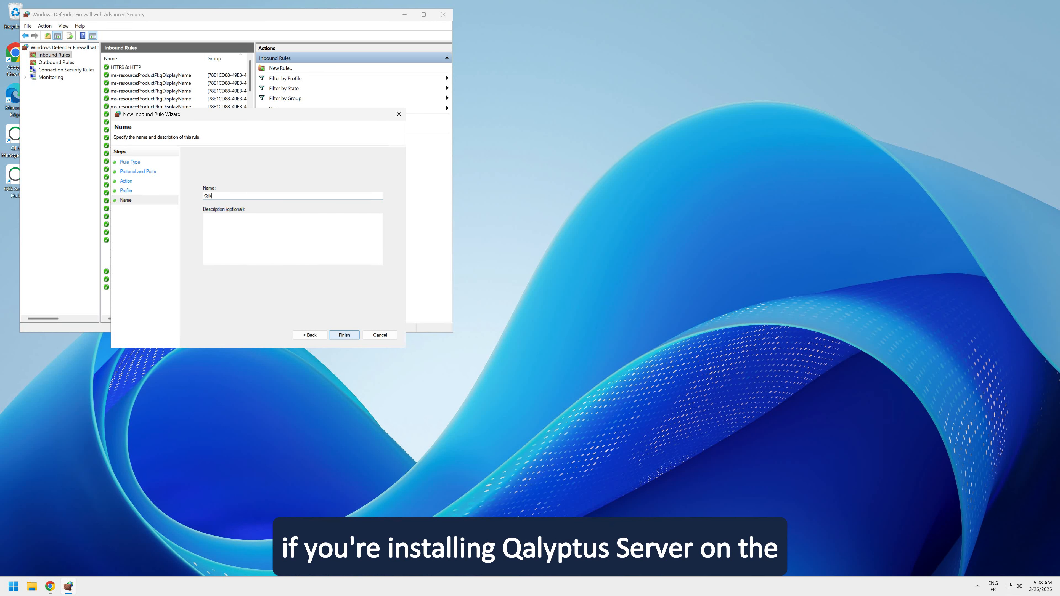
pyautogui.write(' Sense ')
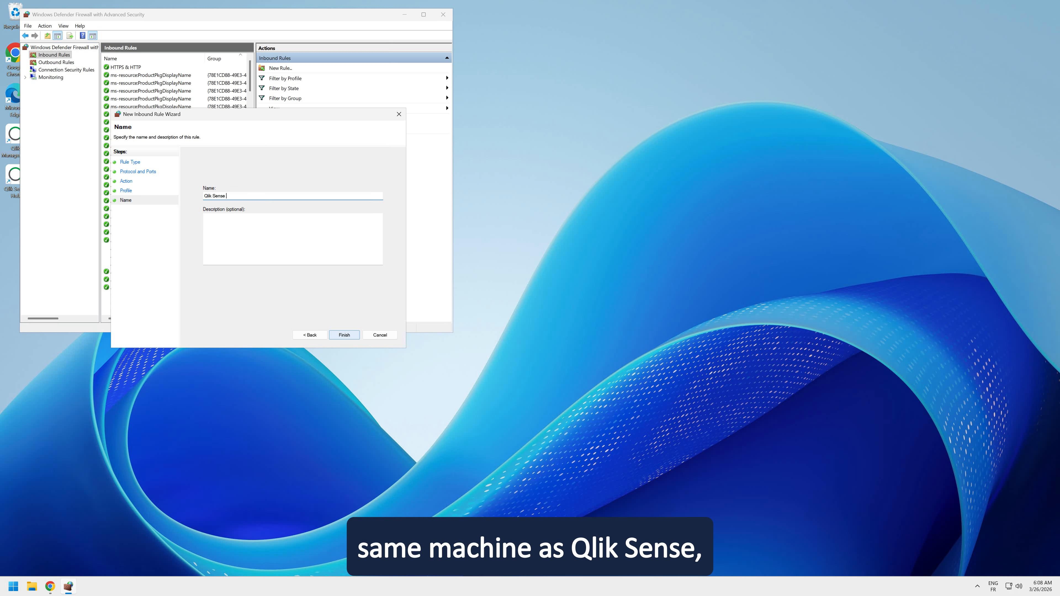
pyautogui.write('Ports')
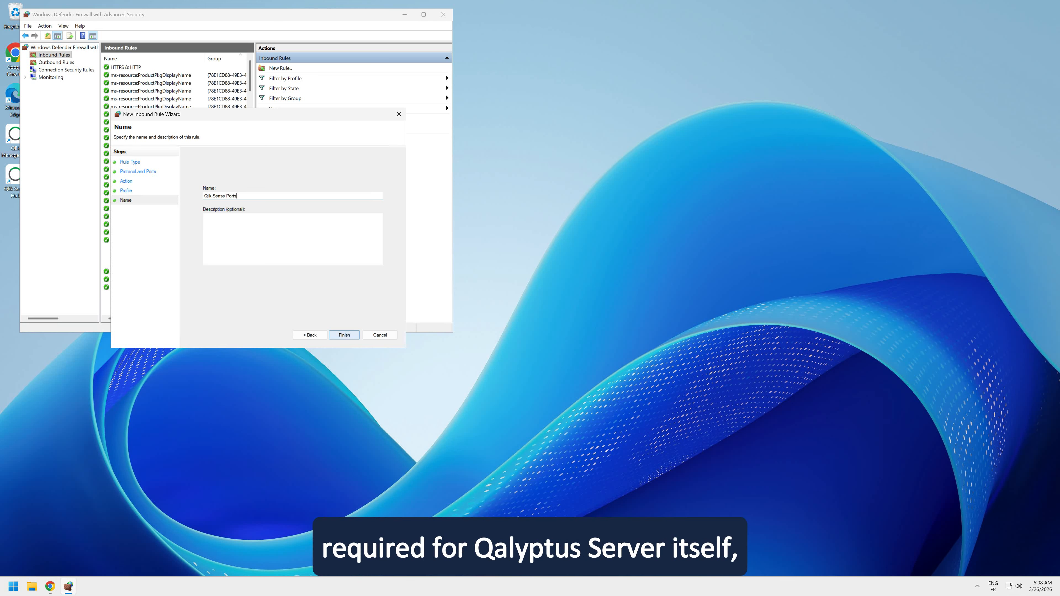
pyautogui.press('Return')
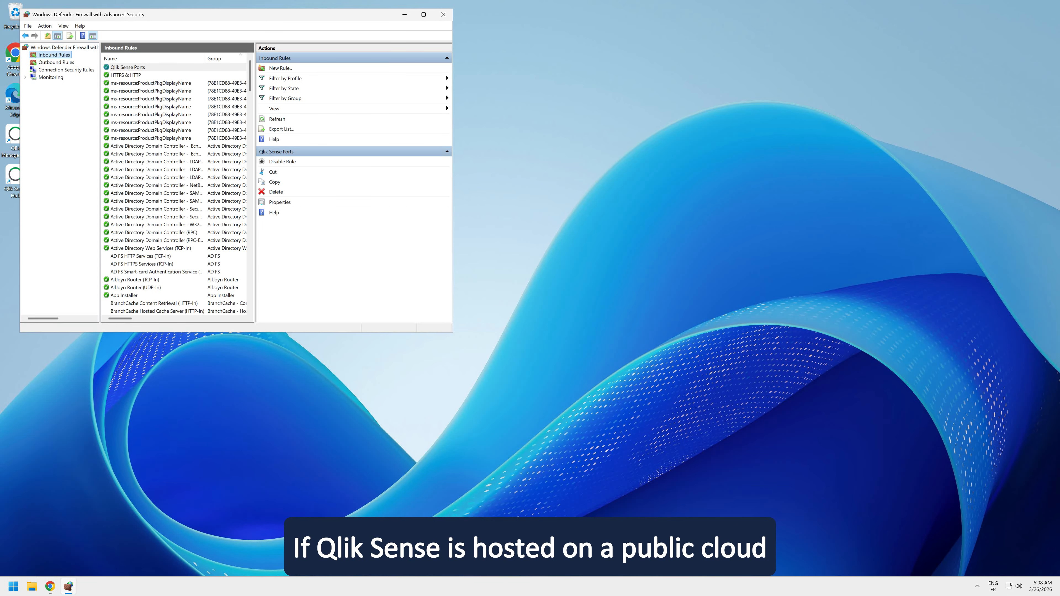
pyautogui.click(443, 14)
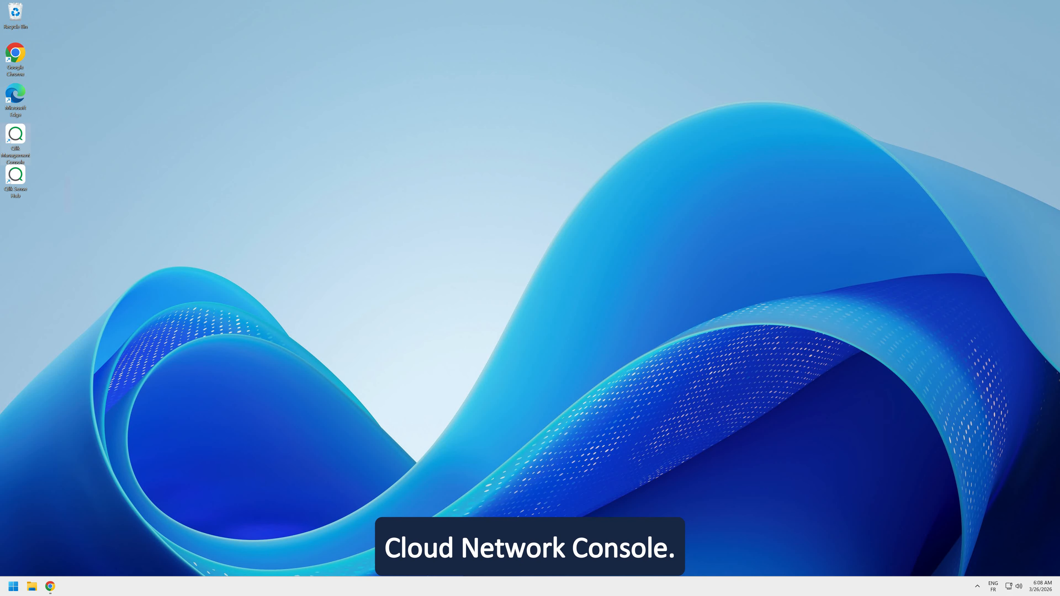
# - In the Qlik Management Console, export certificates in Windows format for the machine name qalyptus, including the secret key
pyautogui.doubleClick(15, 140)
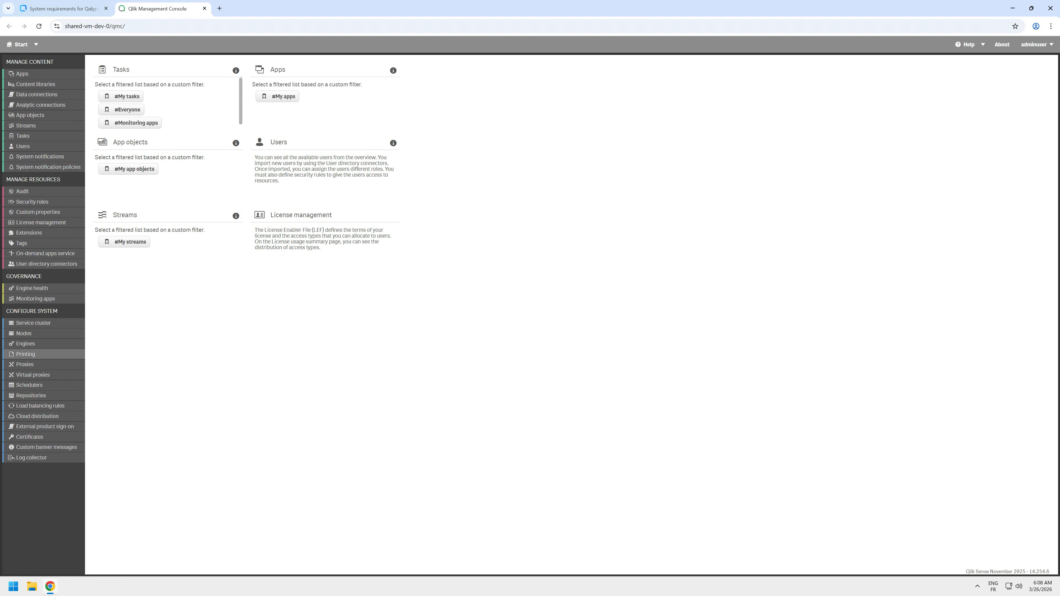
pyautogui.click(29, 437)
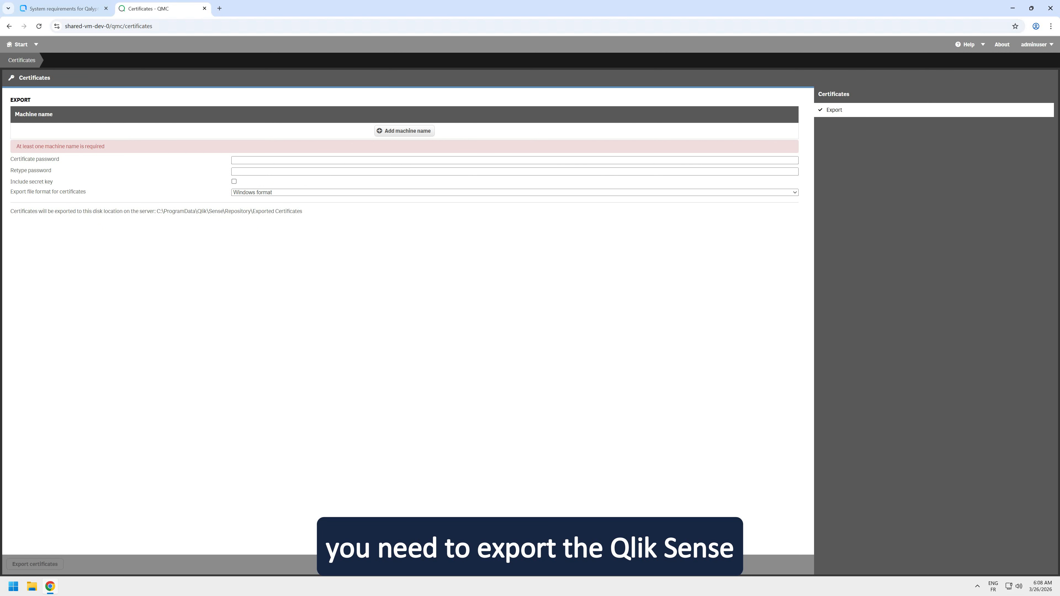
pyautogui.click(405, 131)
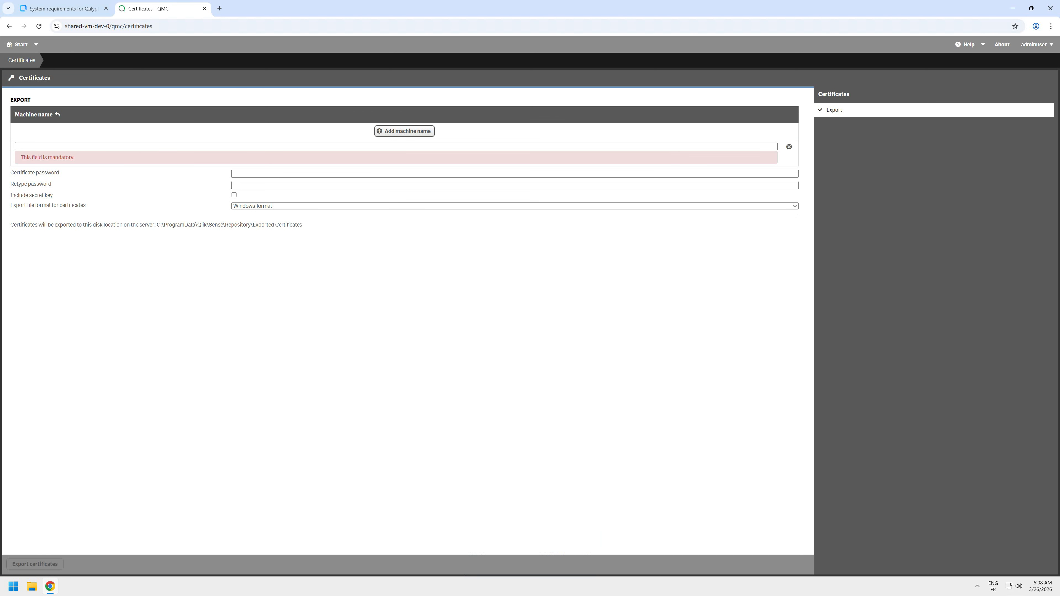
pyautogui.click(396, 146)
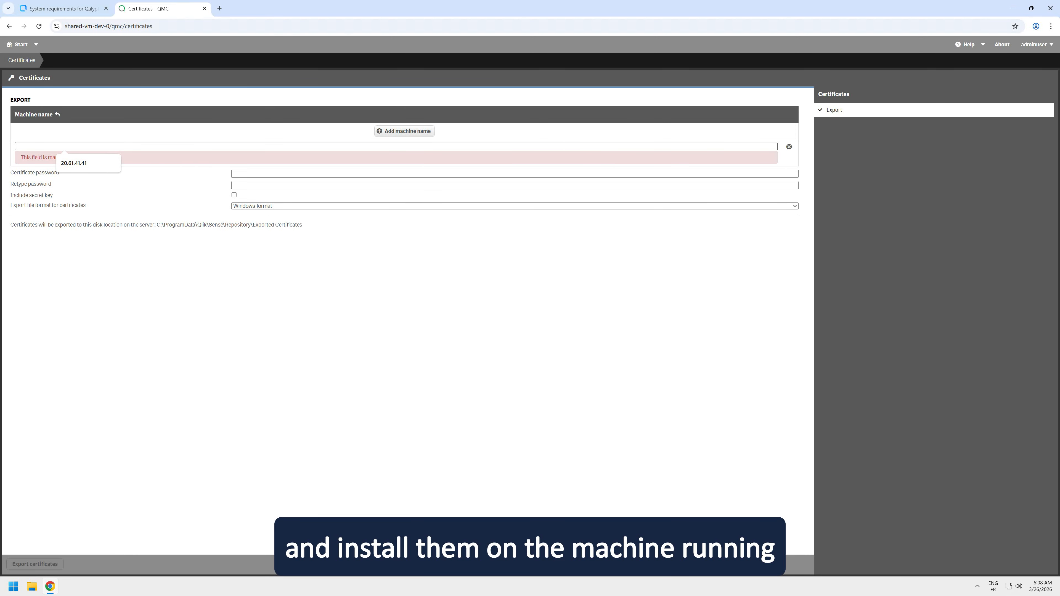
pyautogui.write('qa')
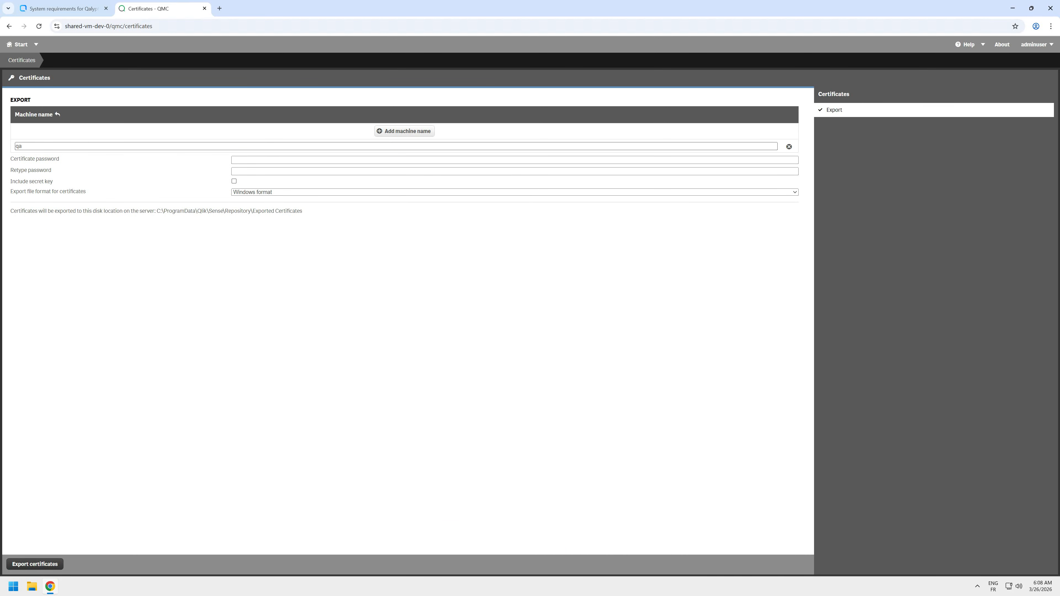
pyautogui.write('lyptus')
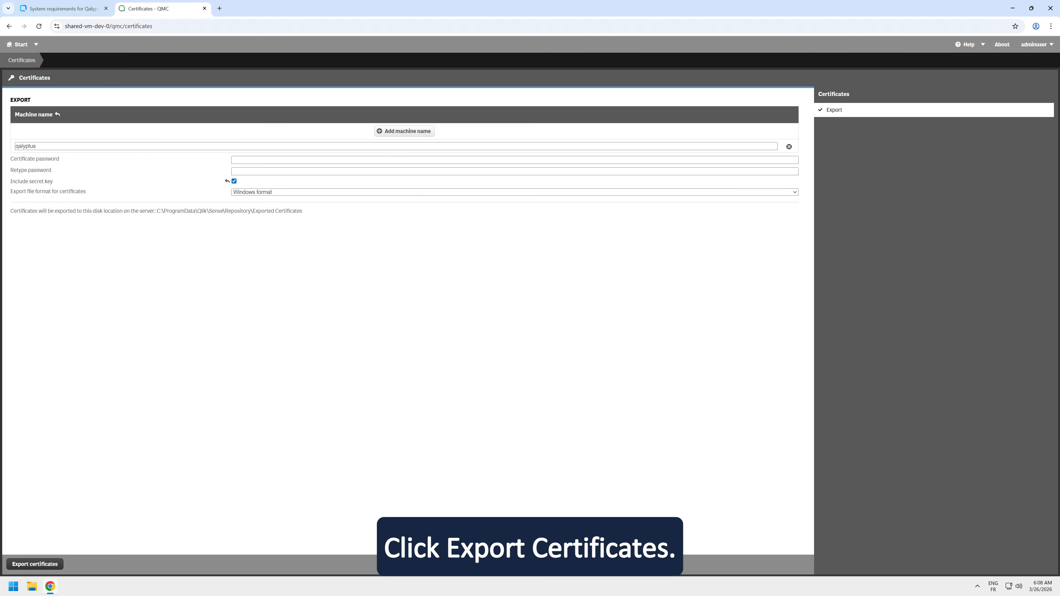
pyautogui.click(35, 564)
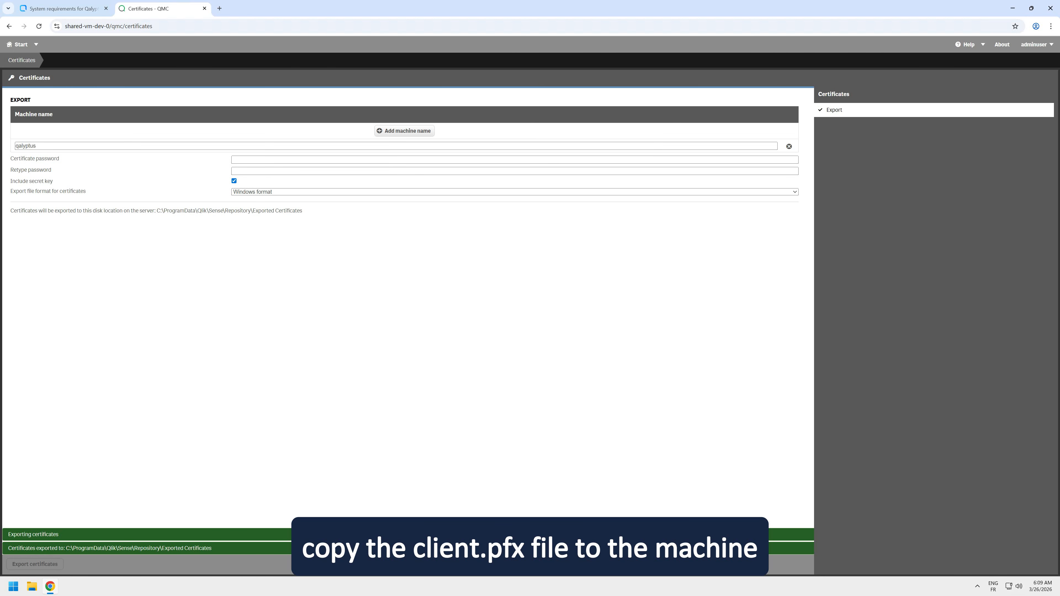
# - Copy the certificate export path and open its qalyptus folder in File Explorer to view the exported certificate files
pyautogui.moveTo(303, 210); pyautogui.dragTo(157, 210)
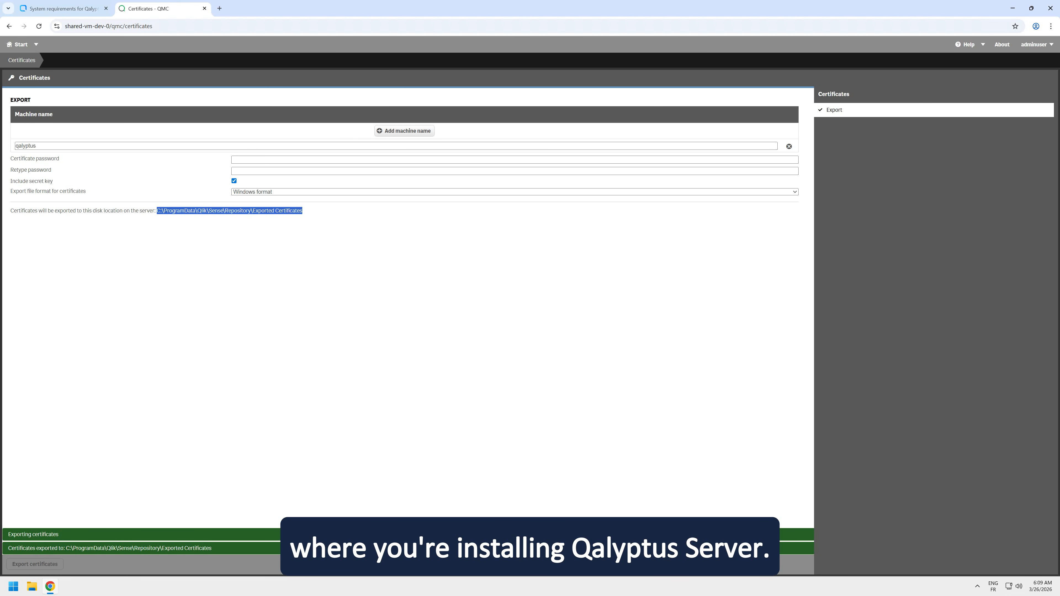
pyautogui.rightClick(182, 211)
pyautogui.click(196, 222)
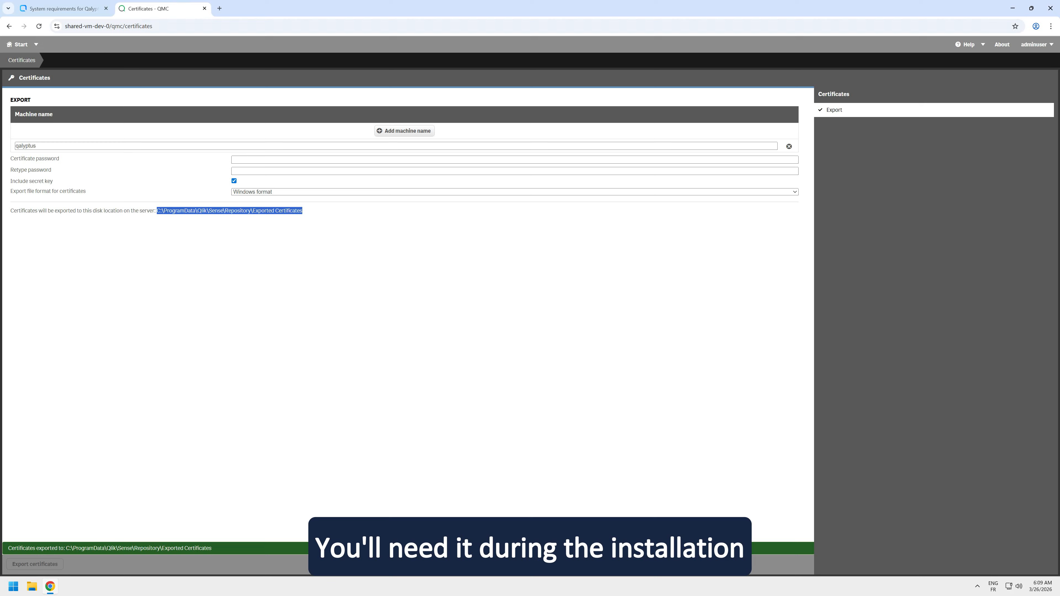
pyautogui.press('super+e')
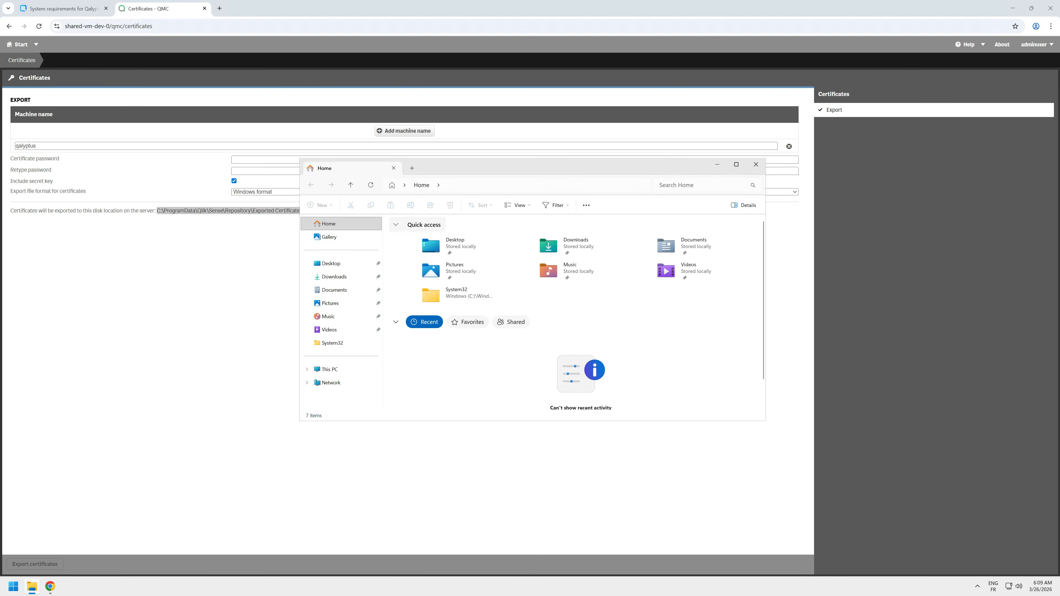
pyautogui.hotkey('alt', 'd')
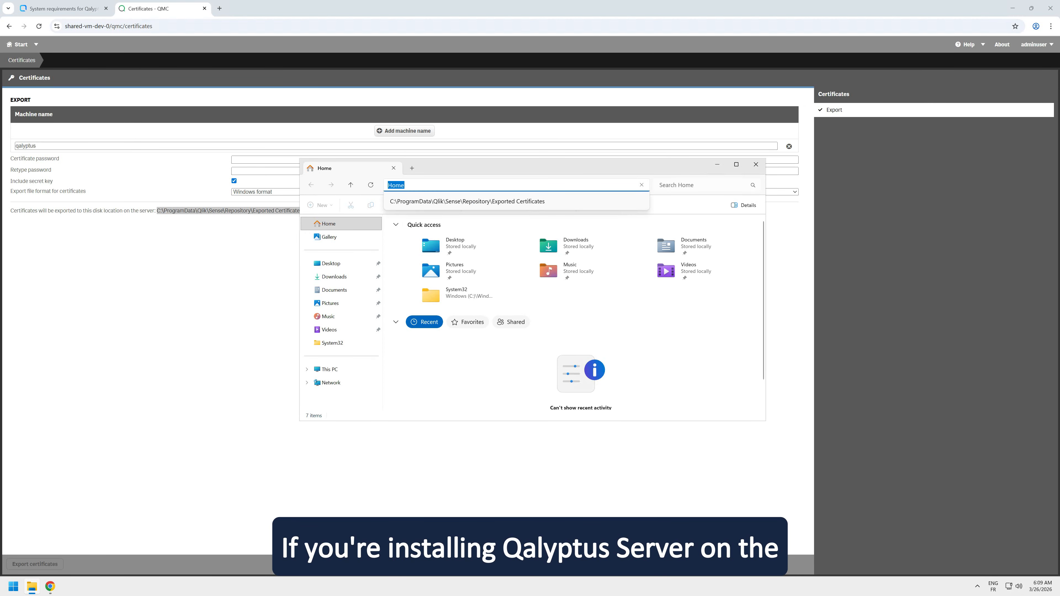
pyautogui.hotkey('ctrl', 'v')
pyautogui.press('Return')
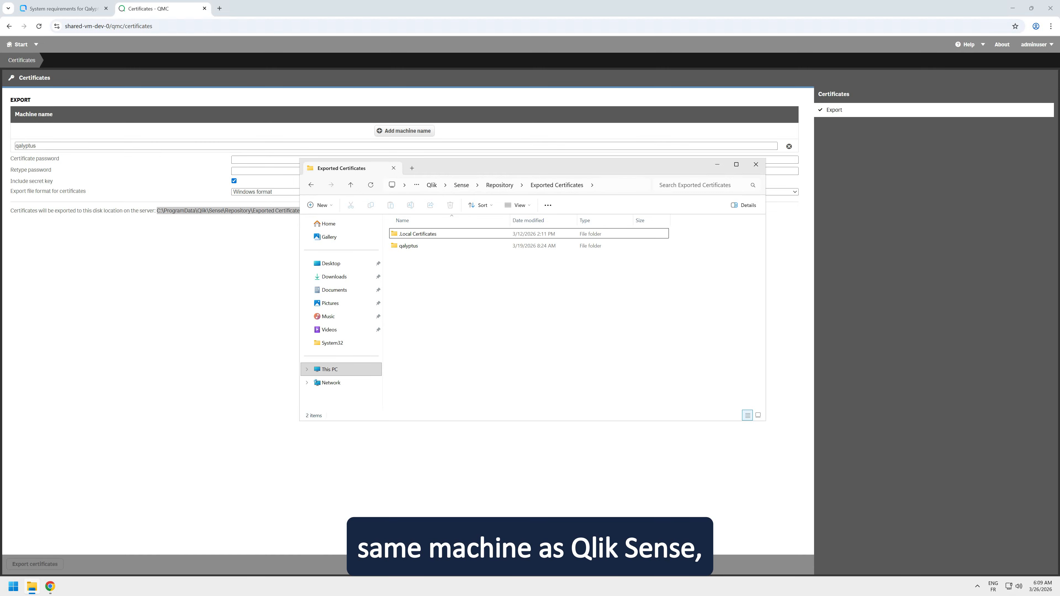
pyautogui.click(434, 246)
pyautogui.doubleClick(418, 246)
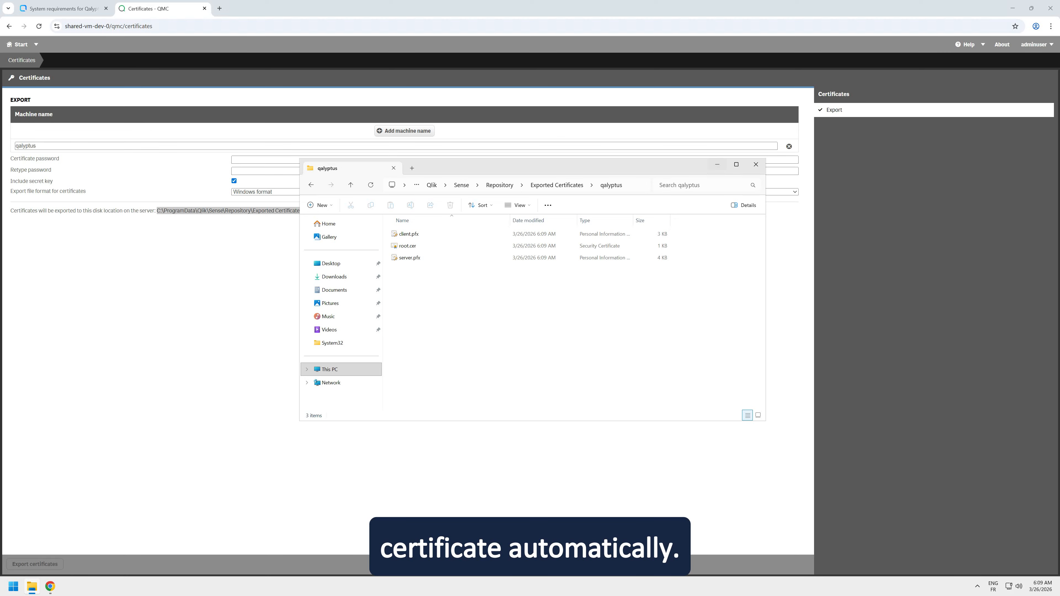
# - Run Qalyptus-Server.exe from the Downloads folder and advance the setup in English (United States) to the license agreement
pyautogui.hotkey('alt', 'Tab')
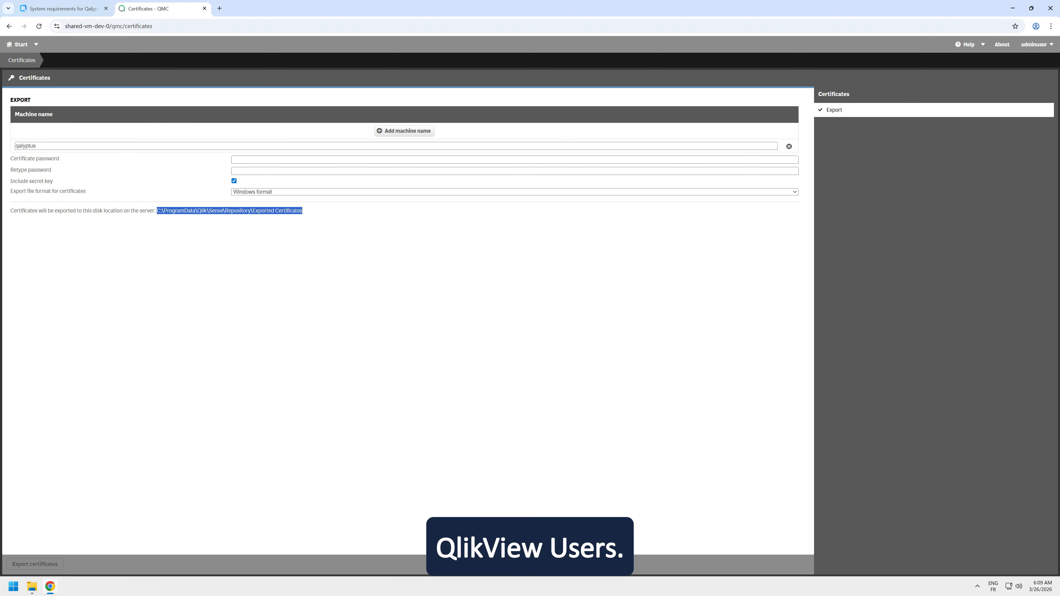
pyautogui.click(1013, 8)
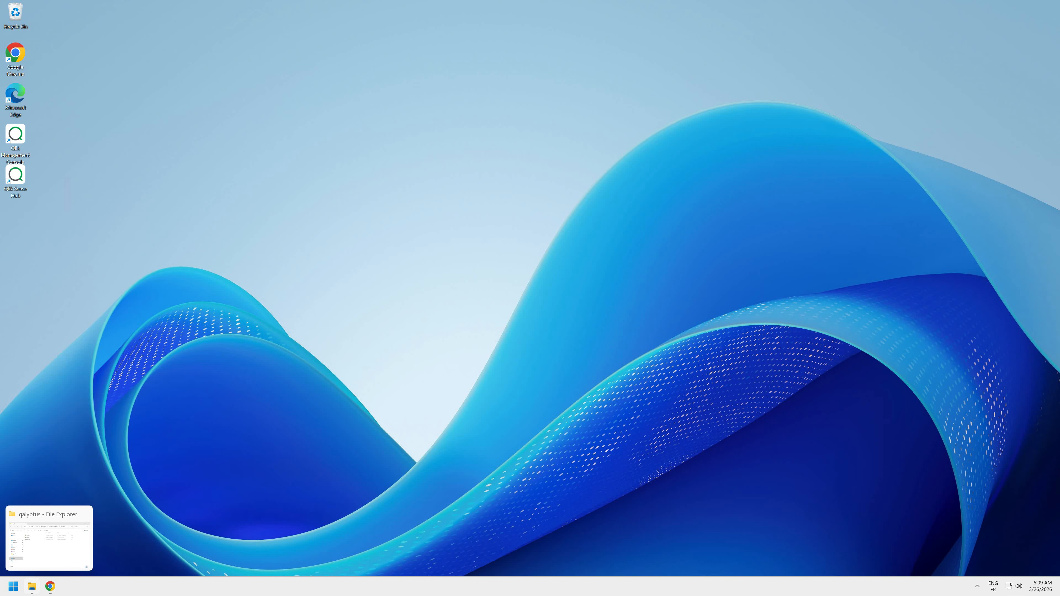
pyautogui.click(32, 587)
pyautogui.click(335, 277)
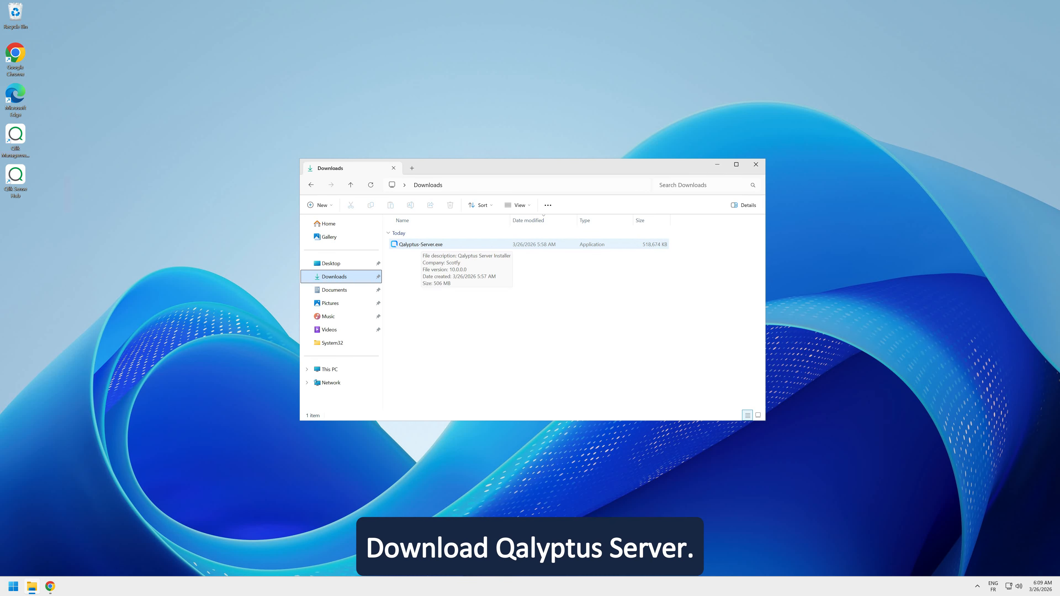
pyautogui.doubleClick(421, 244)
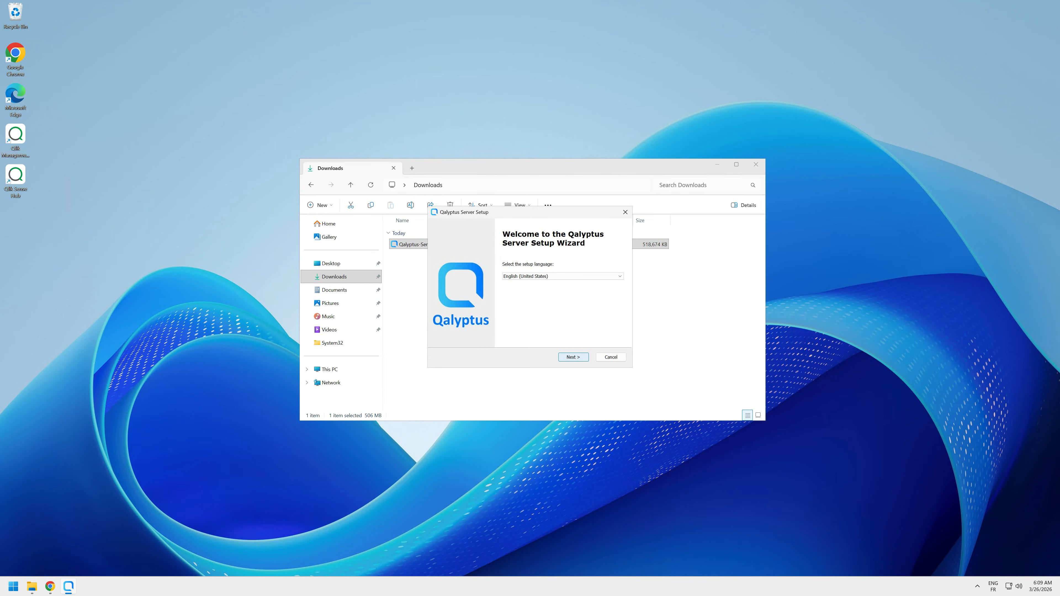
pyautogui.click(574, 358)
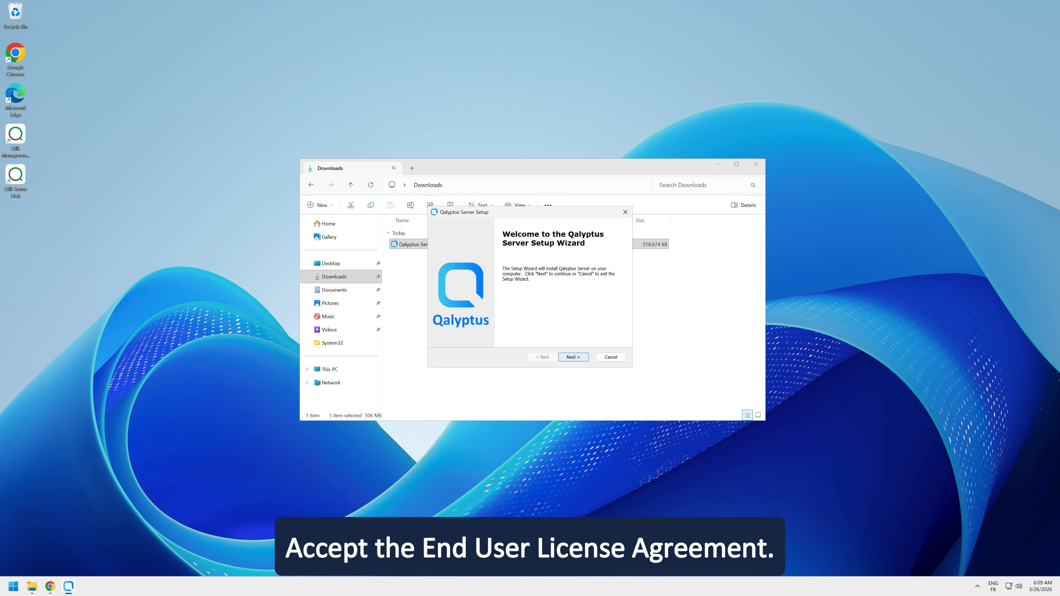
pyautogui.click(574, 358)
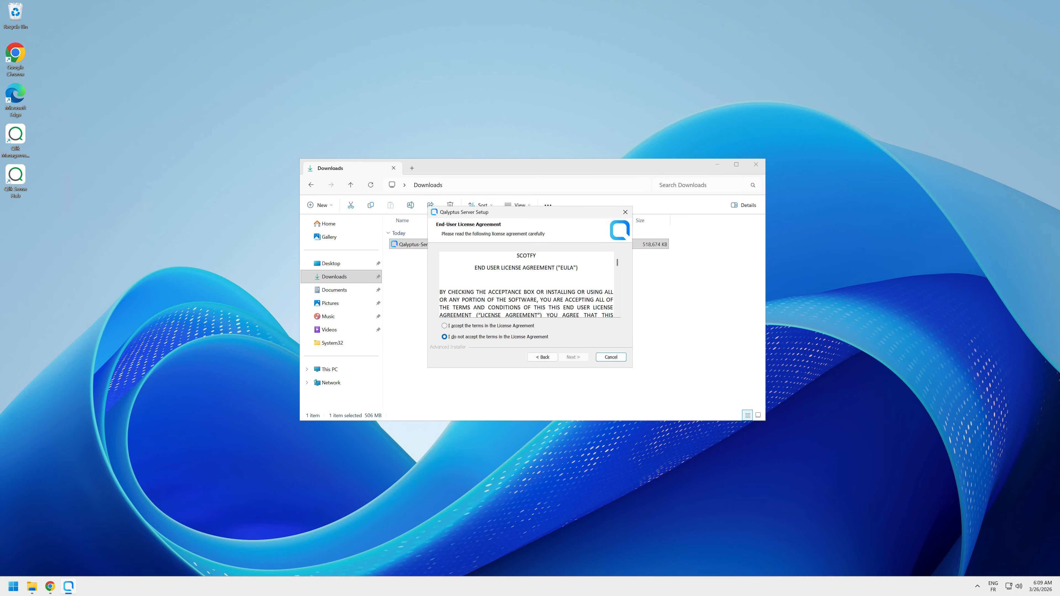
# - Accept the license agreement, install Qalyptus Server in the default folder, and finish the setup with Launch Qalyptus Server enabled
pyautogui.click(444, 326)
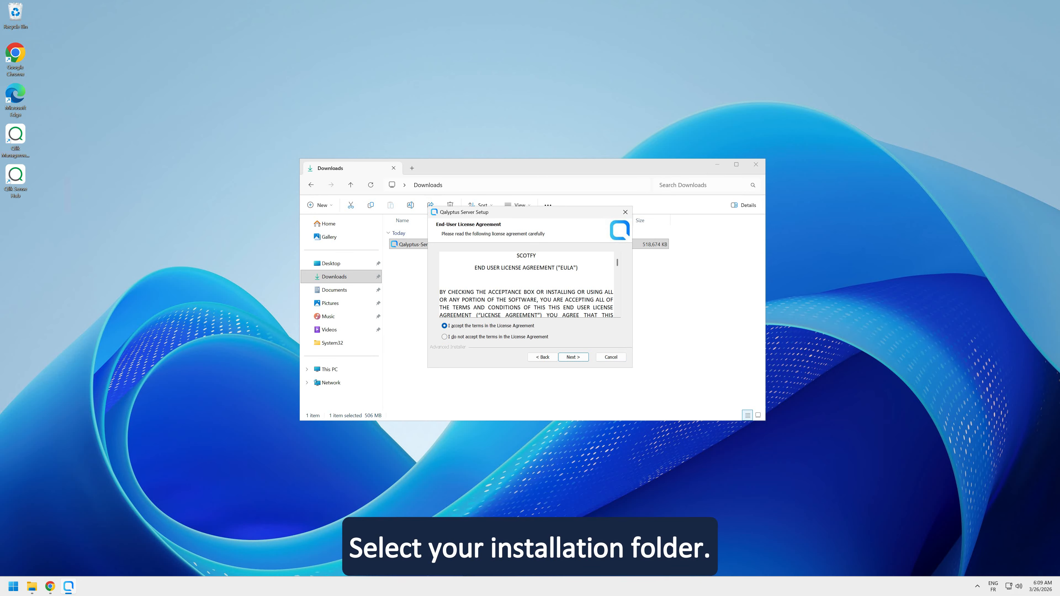
pyautogui.click(573, 357)
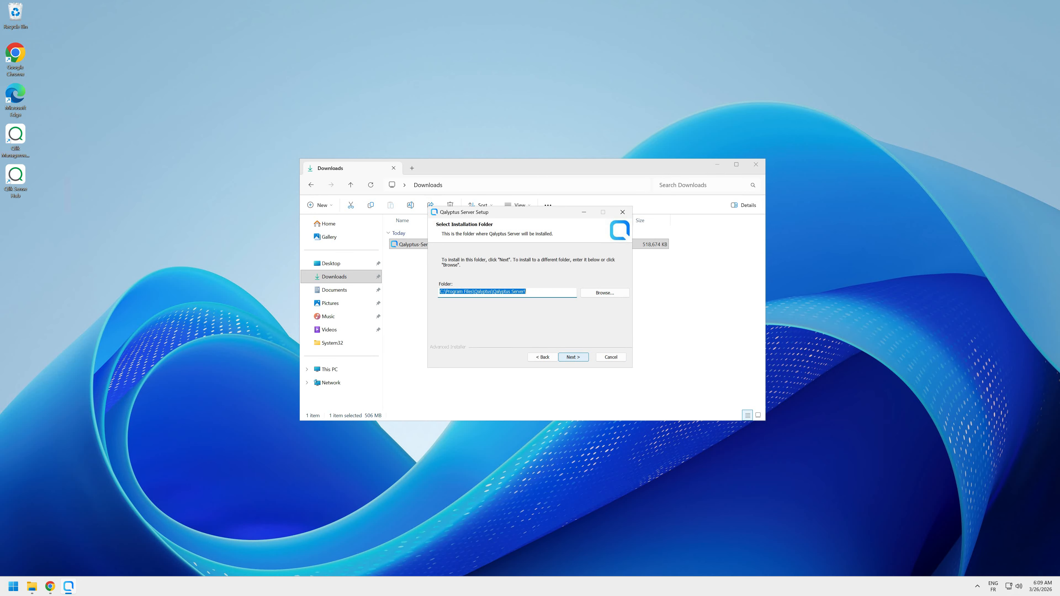
pyautogui.click(573, 357)
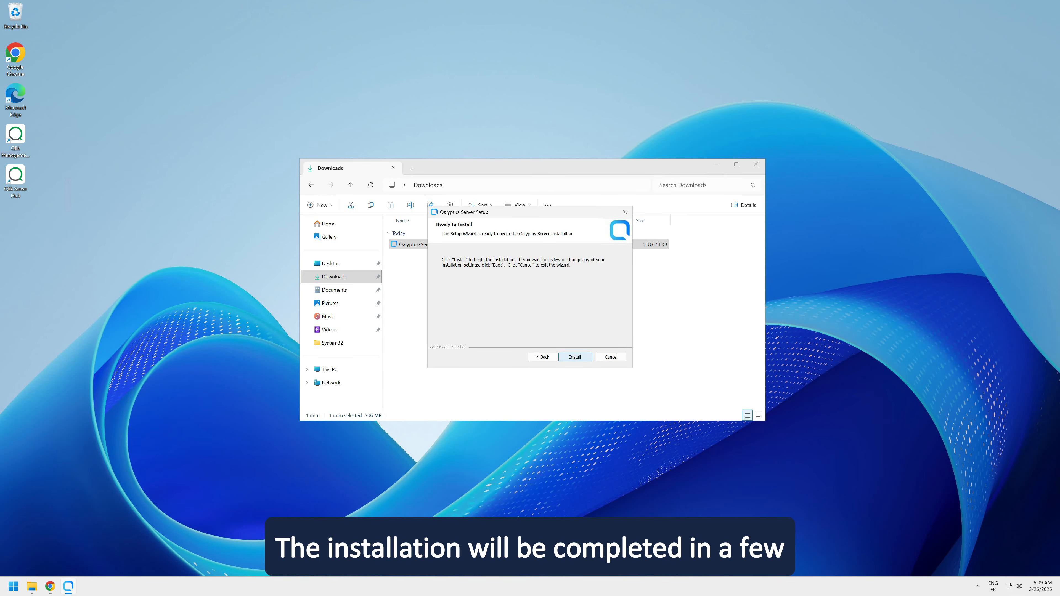
pyautogui.press('Return')
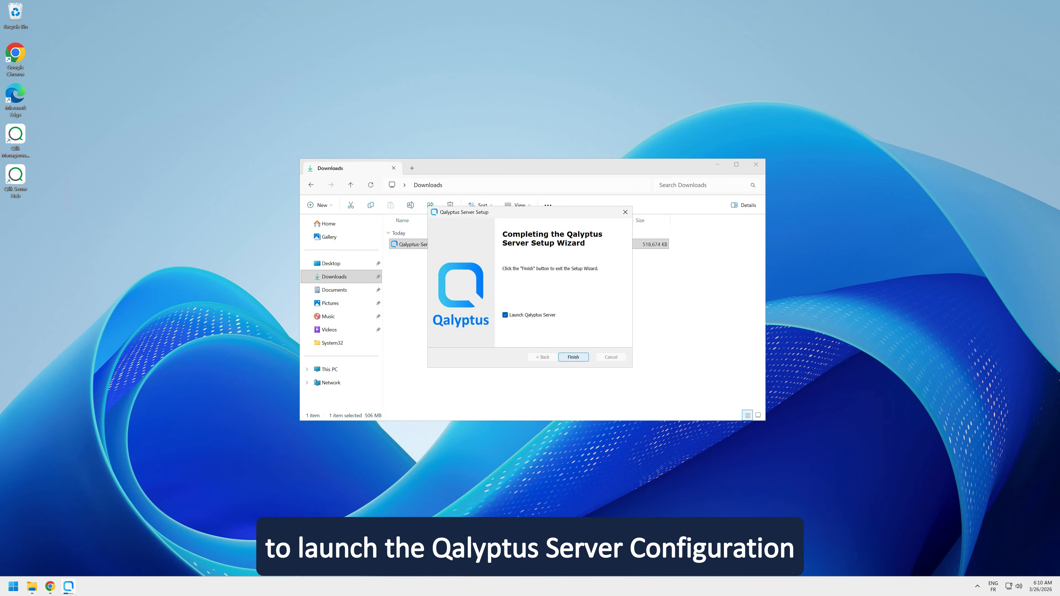
pyautogui.click(573, 357)
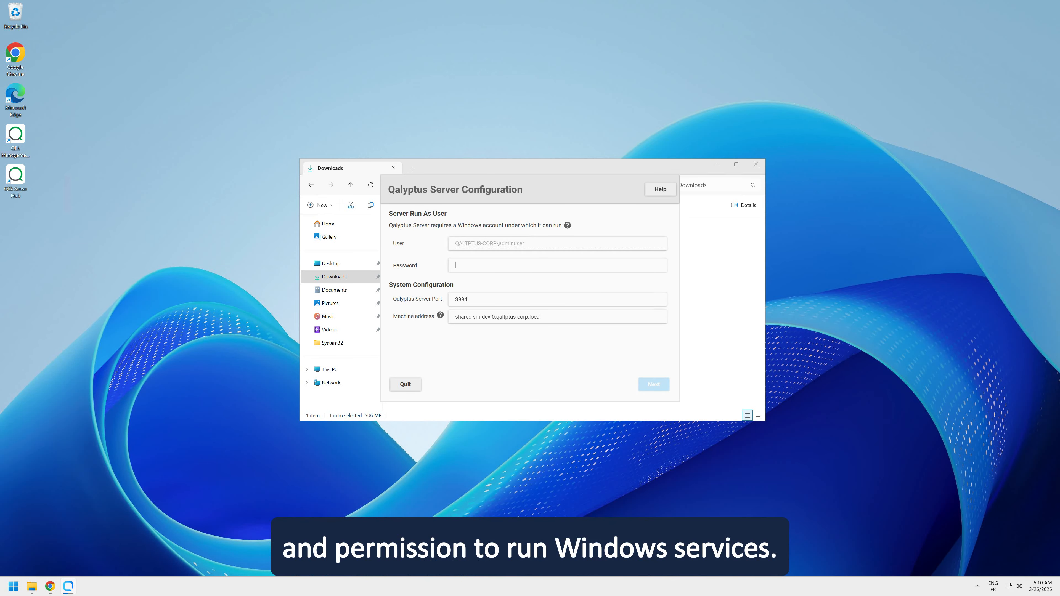
# - Enter the Run As User account password, shorten the machine address to qaltptus-corp.local, and proceed to the database configuration
pyautogui.hotkey('ctrl', 'v')
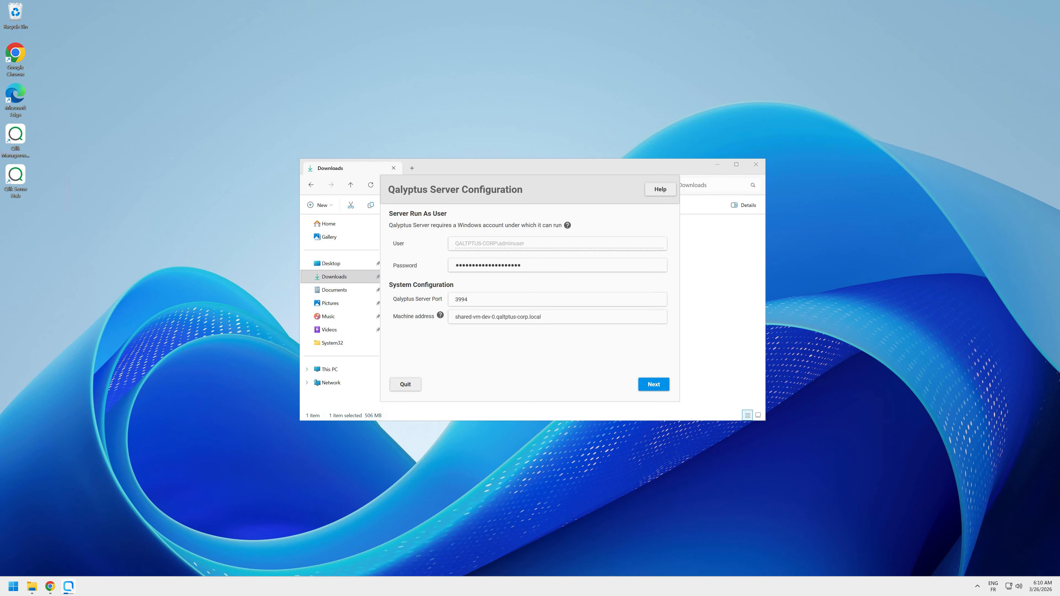
pyautogui.moveTo(455, 317); pyautogui.dragTo(496, 317)
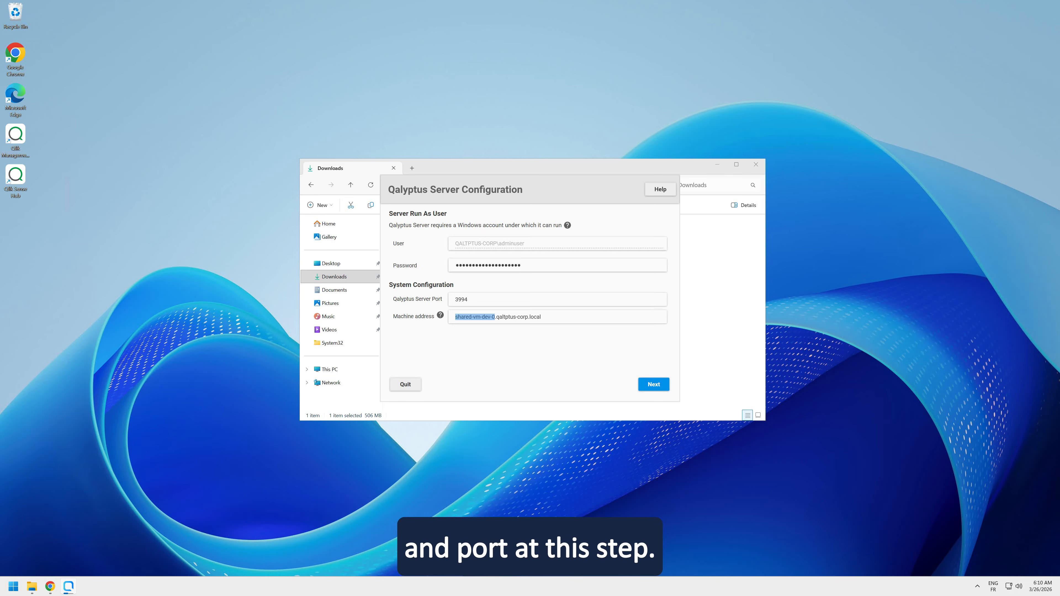
pyautogui.press('BackSpace')
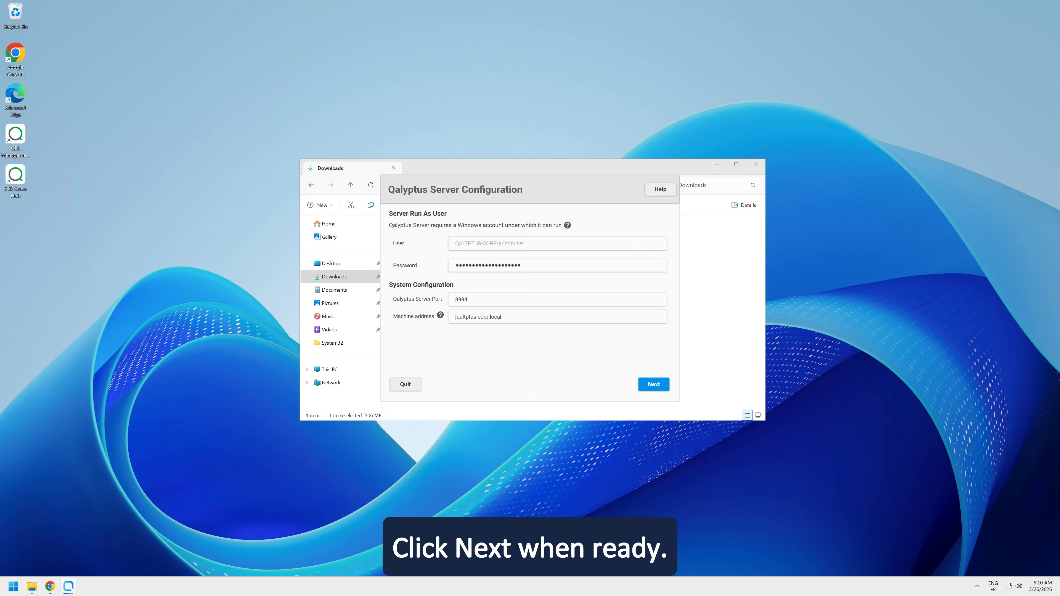
pyautogui.press('Delete')
pyautogui.press('Return')
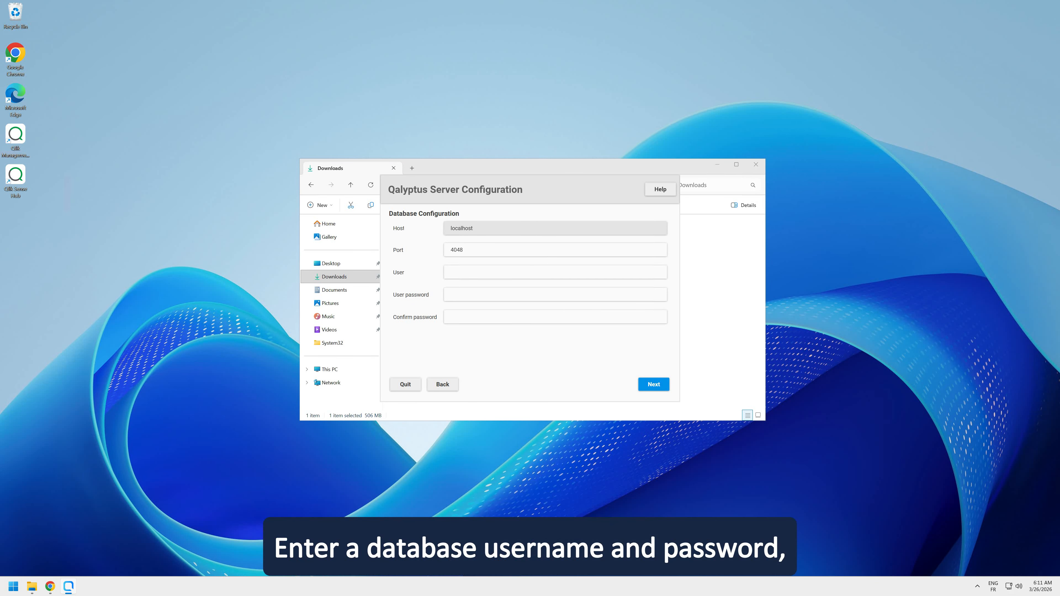
# - Set the database user to pgdbuser, enter and confirm the database user password, and proceed to the Qlik Sense certificate page
pyautogui.write('pgdbuser')
pyautogui.press('Tab')
pyautogui.write('••••••')
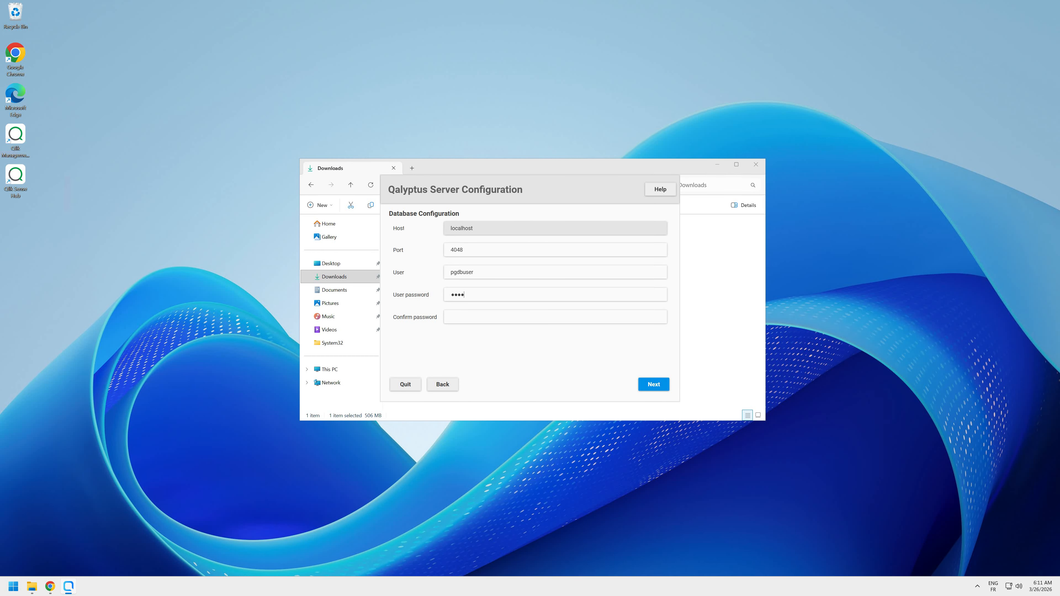
pyautogui.write('••••')
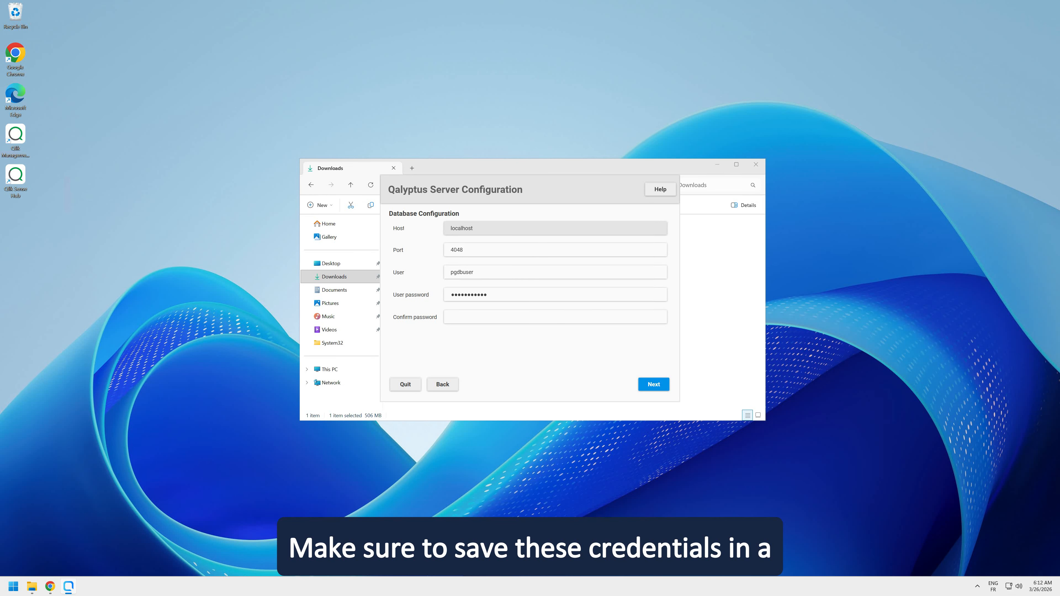
pyautogui.write('•')
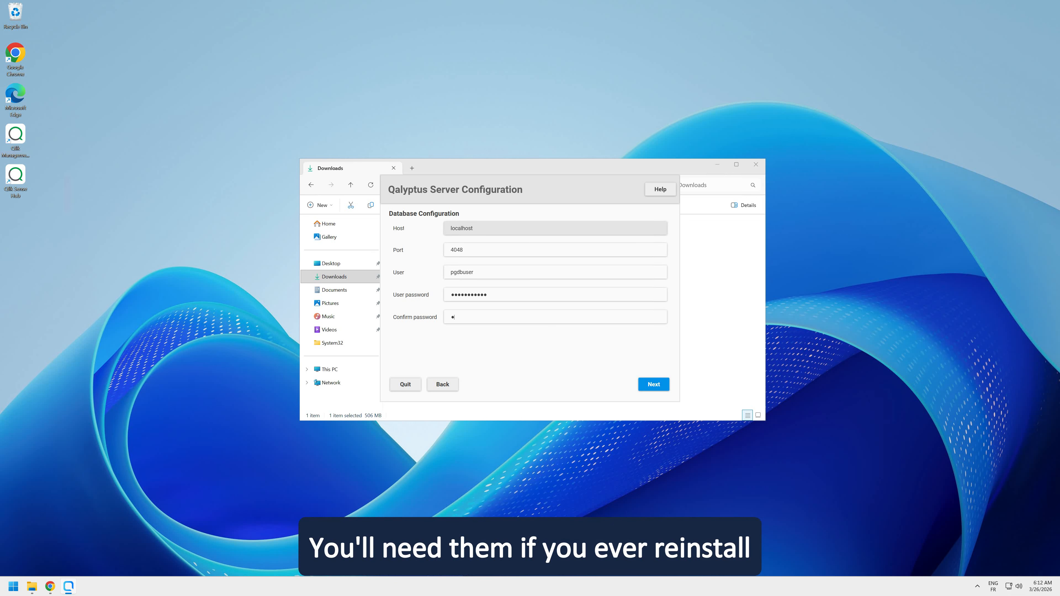
pyautogui.write('•••••')
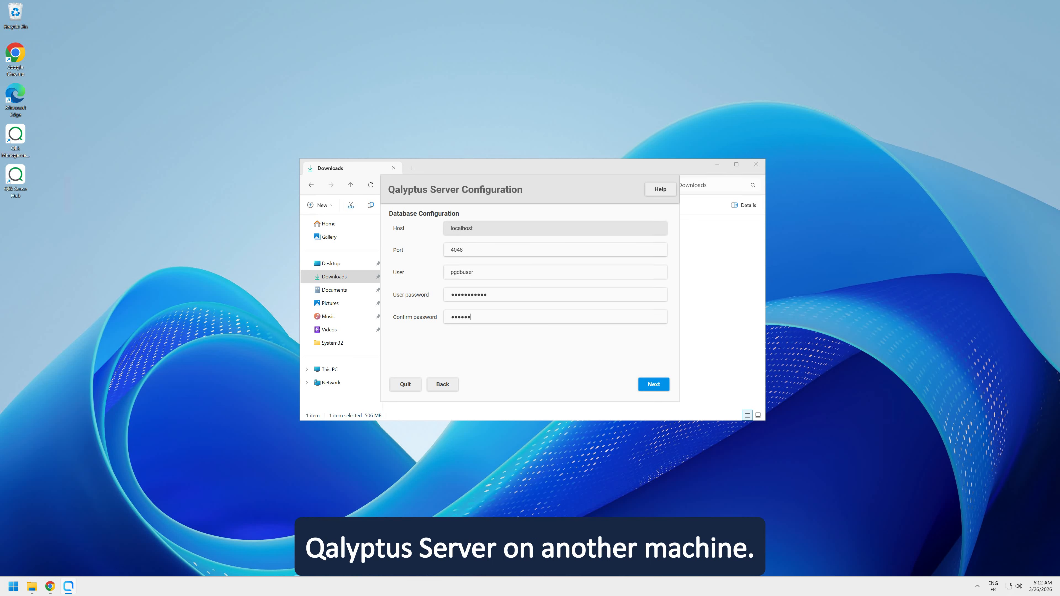
pyautogui.write('•••••')
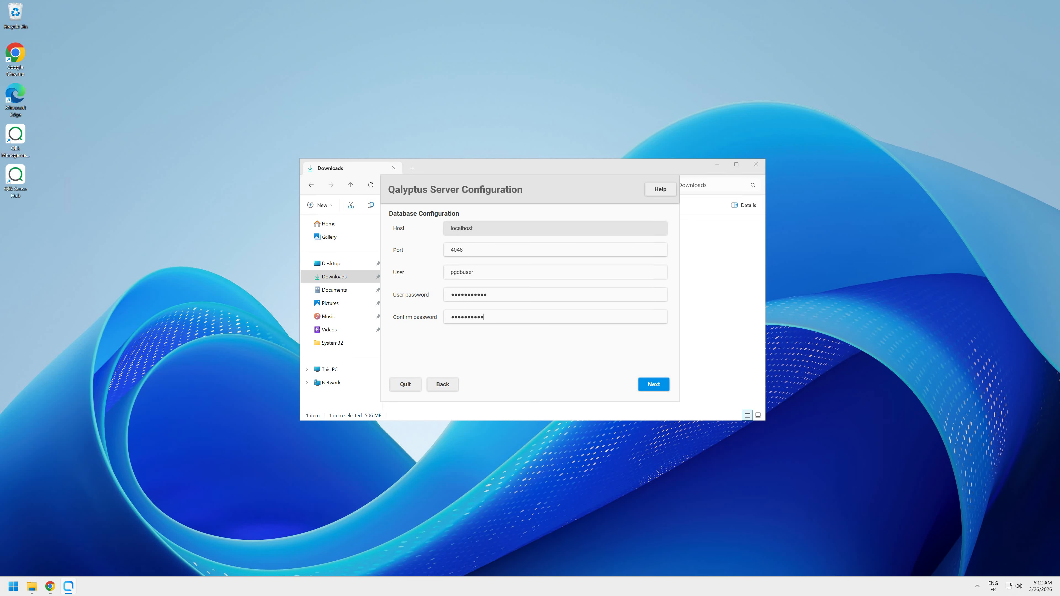
pyautogui.press('Return')
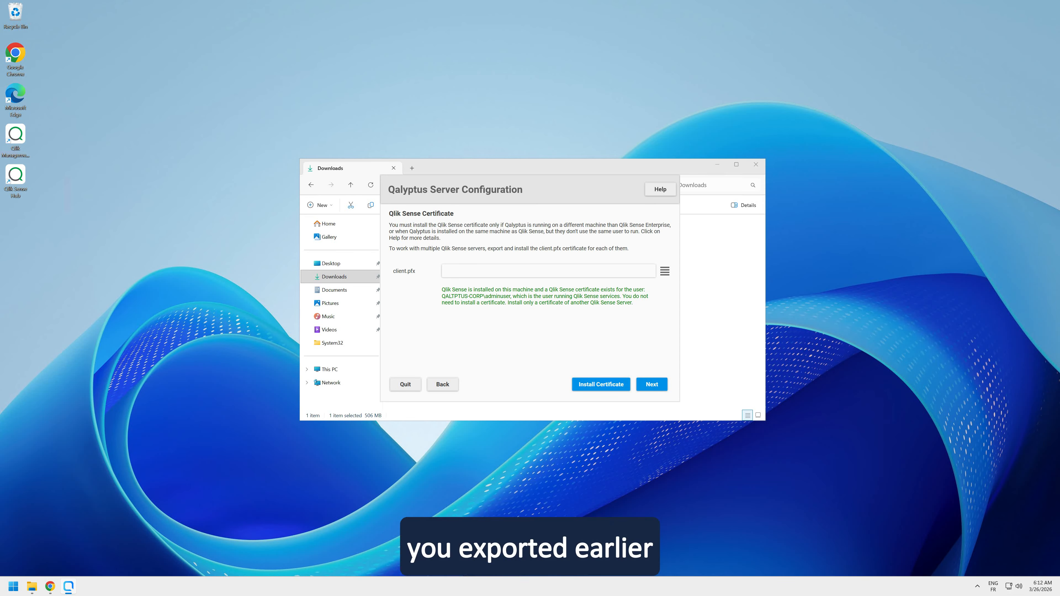
# - Choose client.pfx from the qalyptus folder inside the Qlik Sense Exported Certificates folder as the certificate file
pyautogui.click(665, 272)
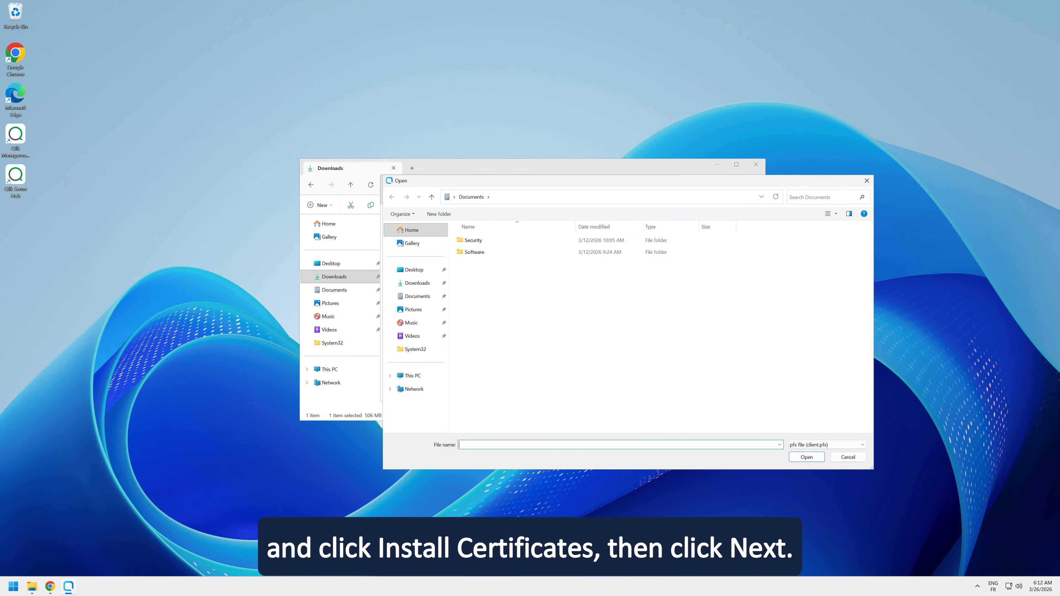
pyautogui.click(762, 197)
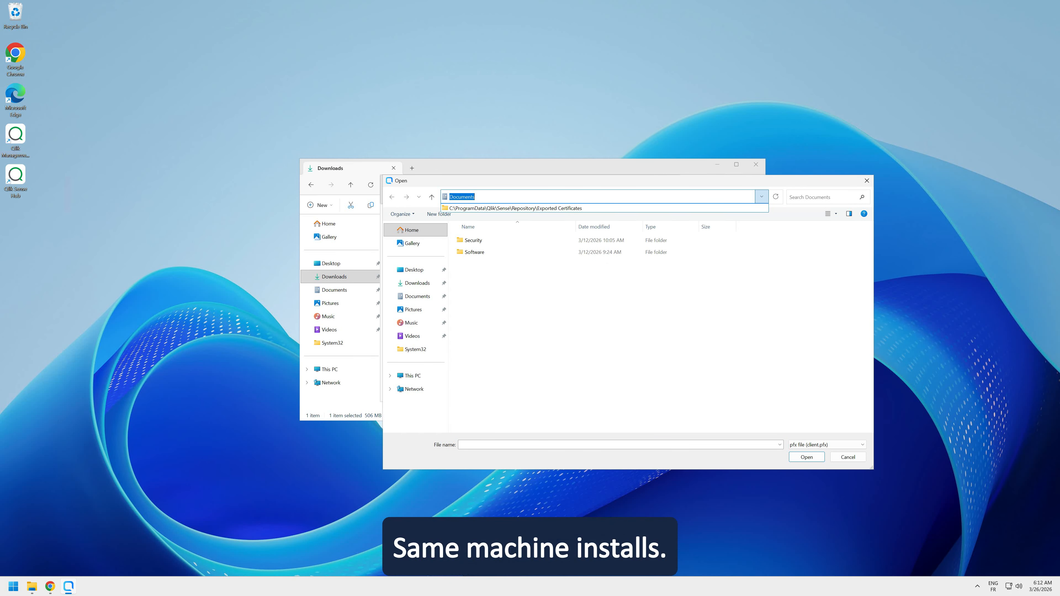
pyautogui.click(585, 208)
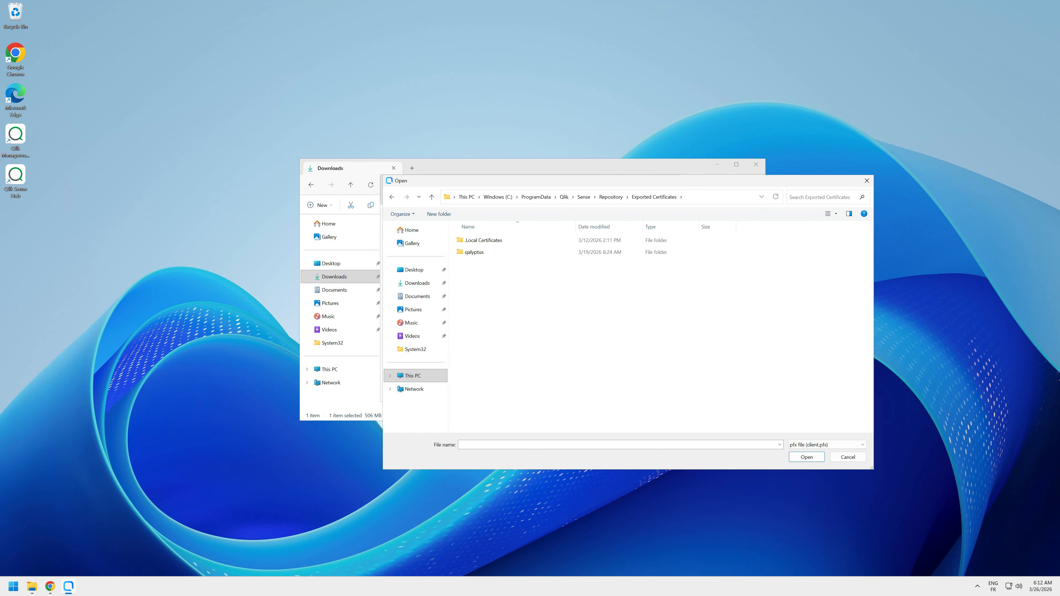
pyautogui.doubleClick(473, 252)
pyautogui.click(475, 240)
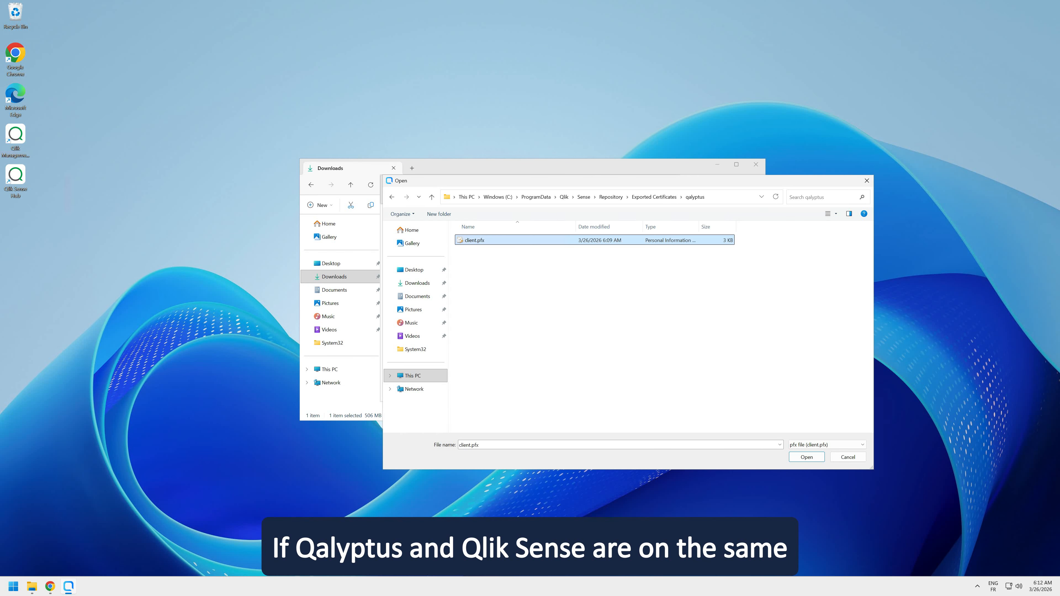
pyautogui.click(848, 457)
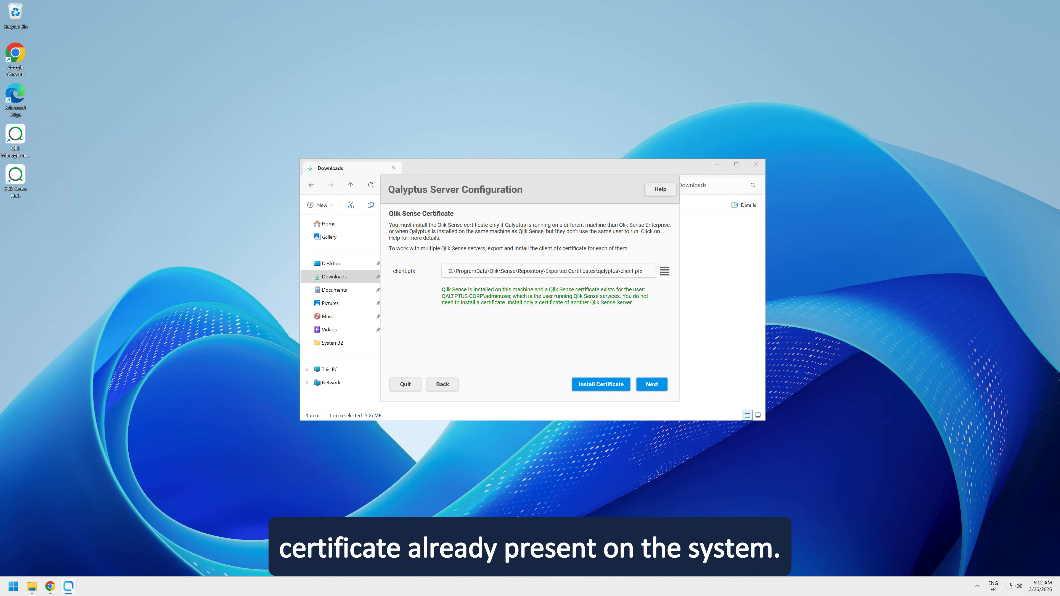
# - Apply the Qalyptus Server configuration without installing the certificate, and continue past the 30-day trial activation on the startup page
pyautogui.click(652, 385)
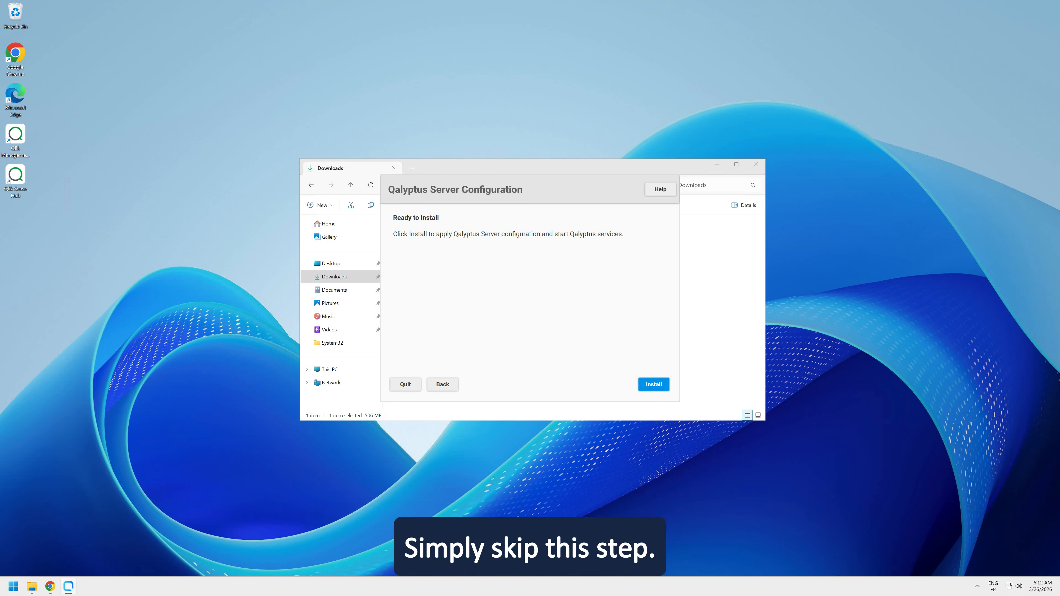
pyautogui.click(654, 385)
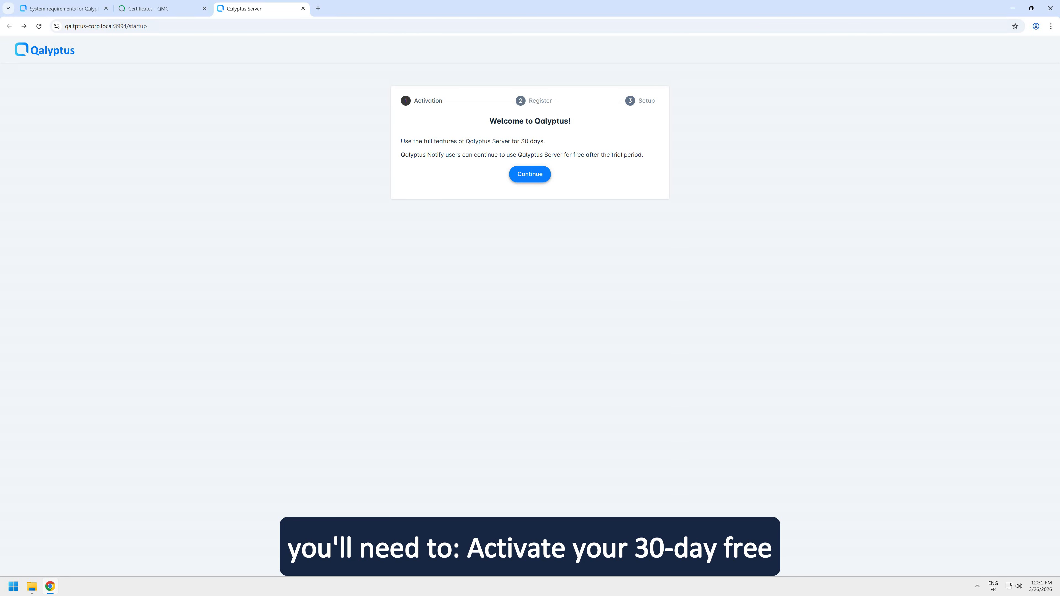
pyautogui.click(530, 175)
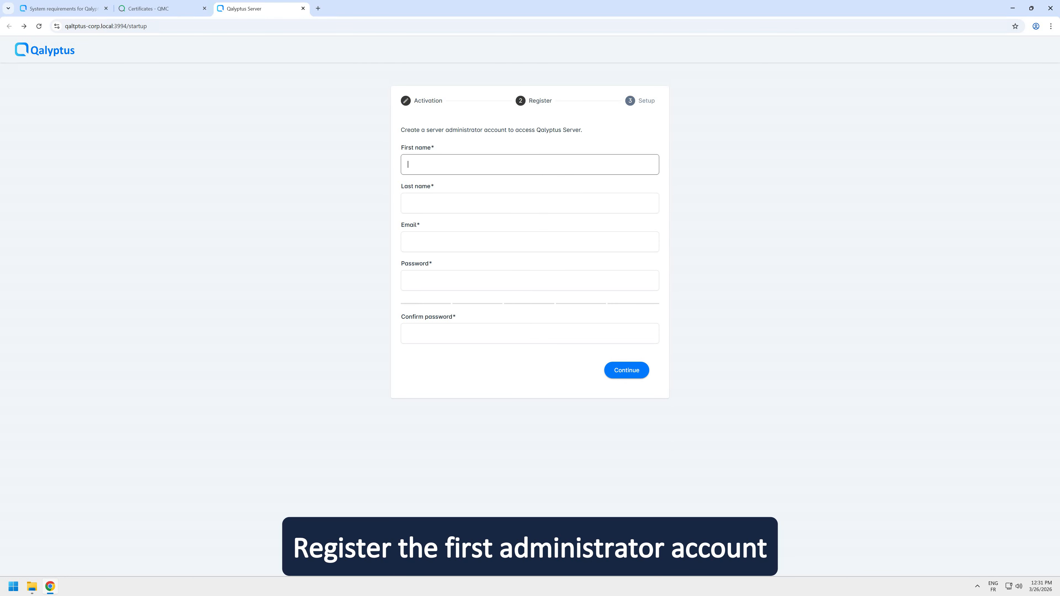
# - Fill in the server administrator's first name, last name and email in the registration form
pyautogui.write('Demo')
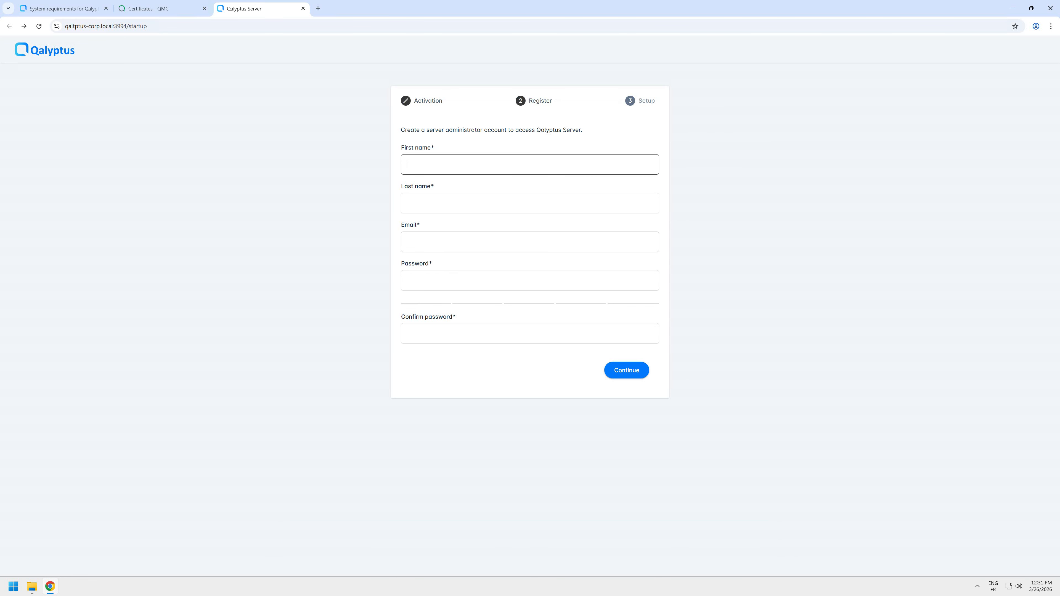
pyautogui.press('Tab')
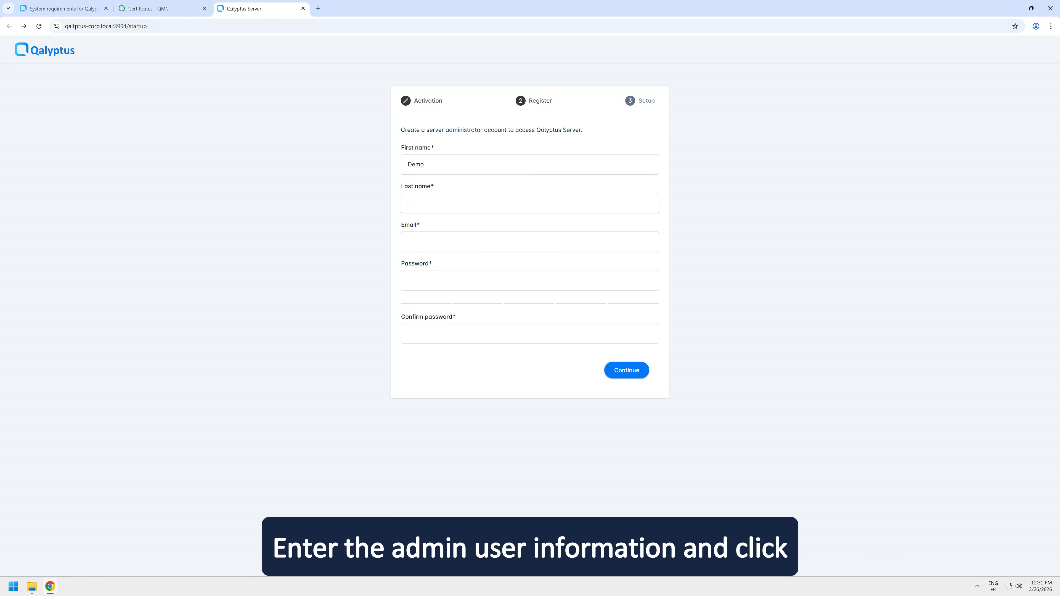
pyautogui.write('User')
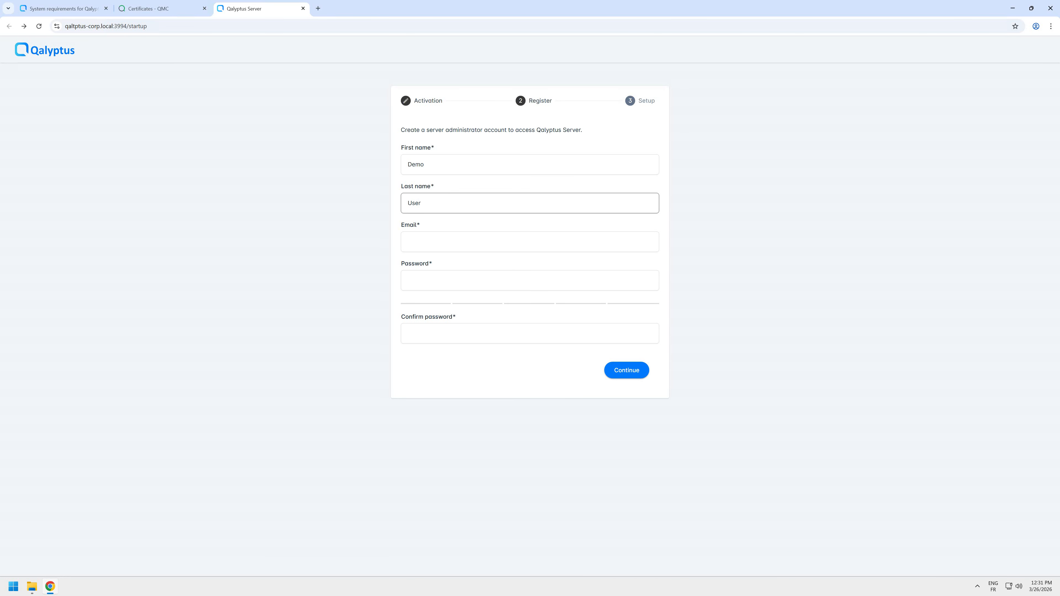
pyautogui.press('Tab')
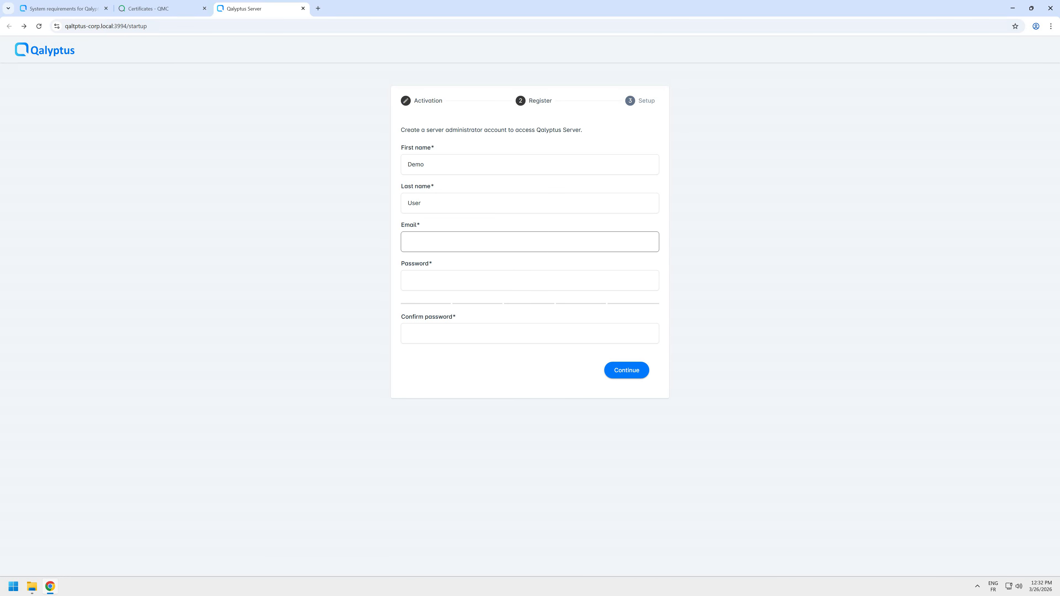
pyautogui.press('Tab')
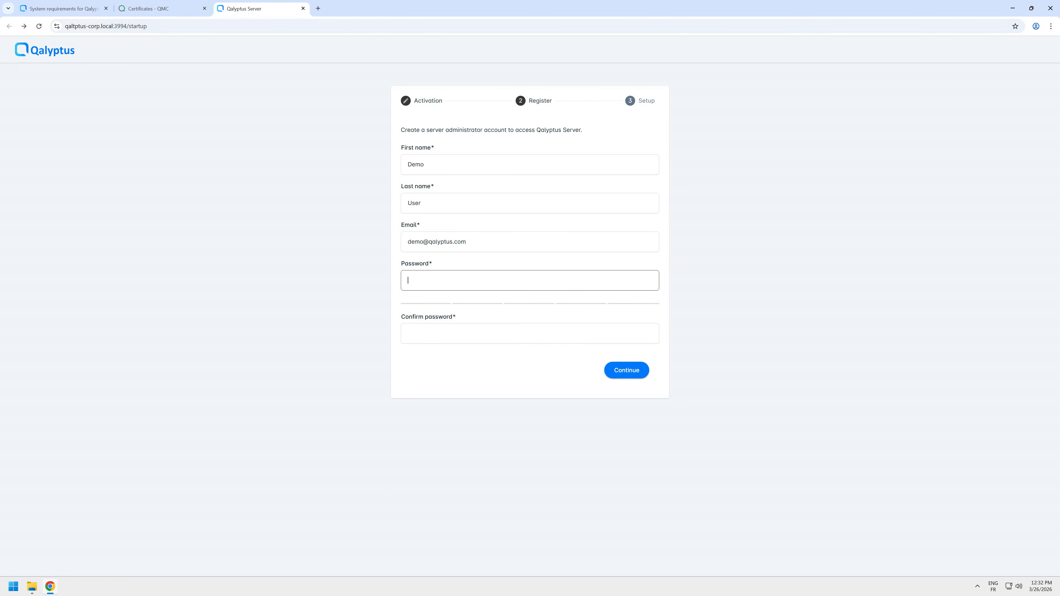
# - Enter and confirm the administrator account password, submit the registration, and run Setup to initialize the Qalyptus Server instance
pyautogui.write('•••••••••')
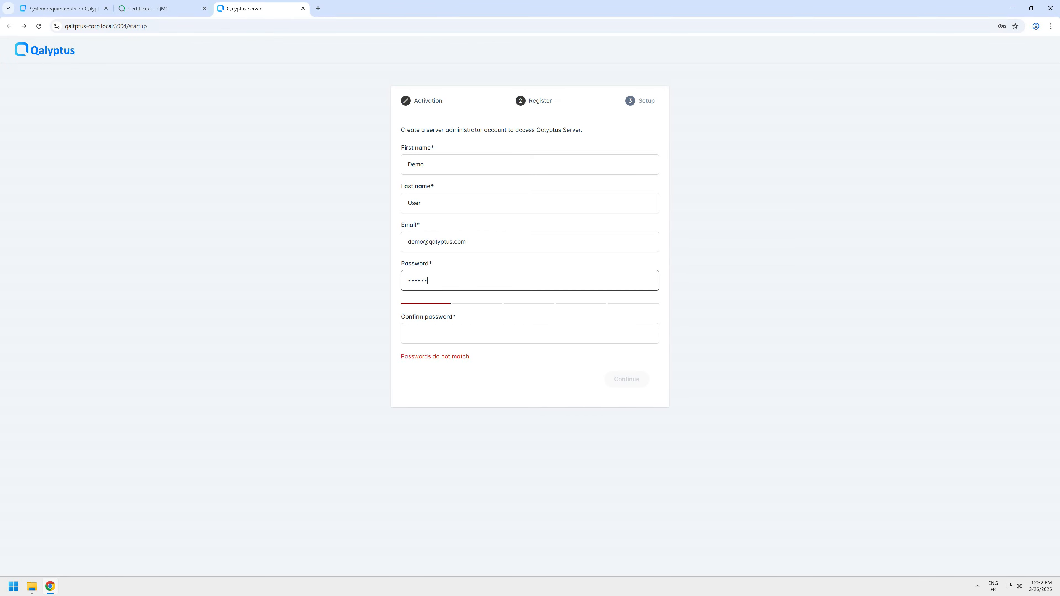
pyautogui.write('•')
pyautogui.press('Tab')
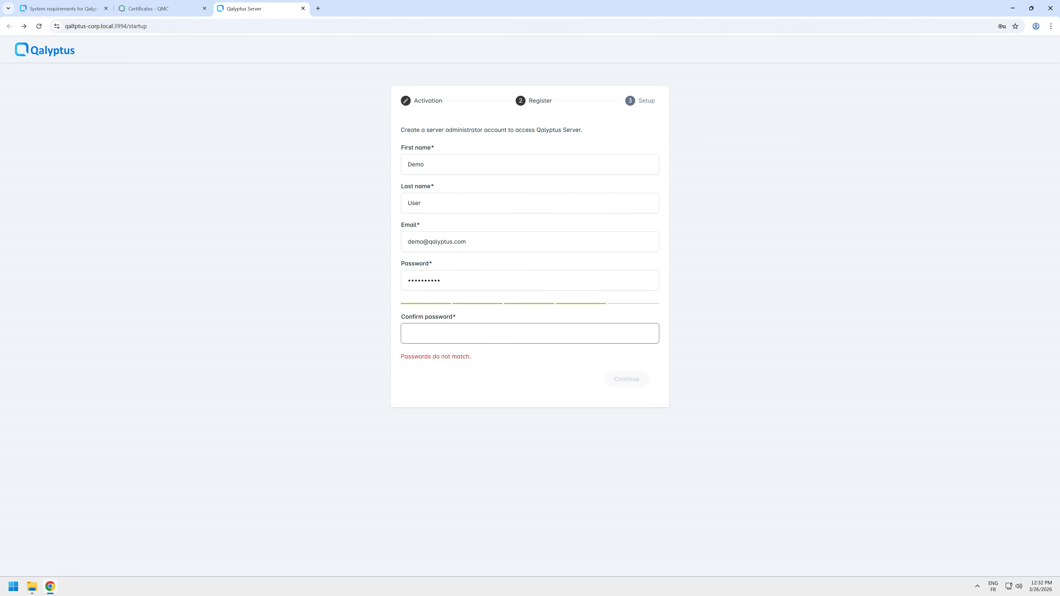
pyautogui.write('••••••••••')
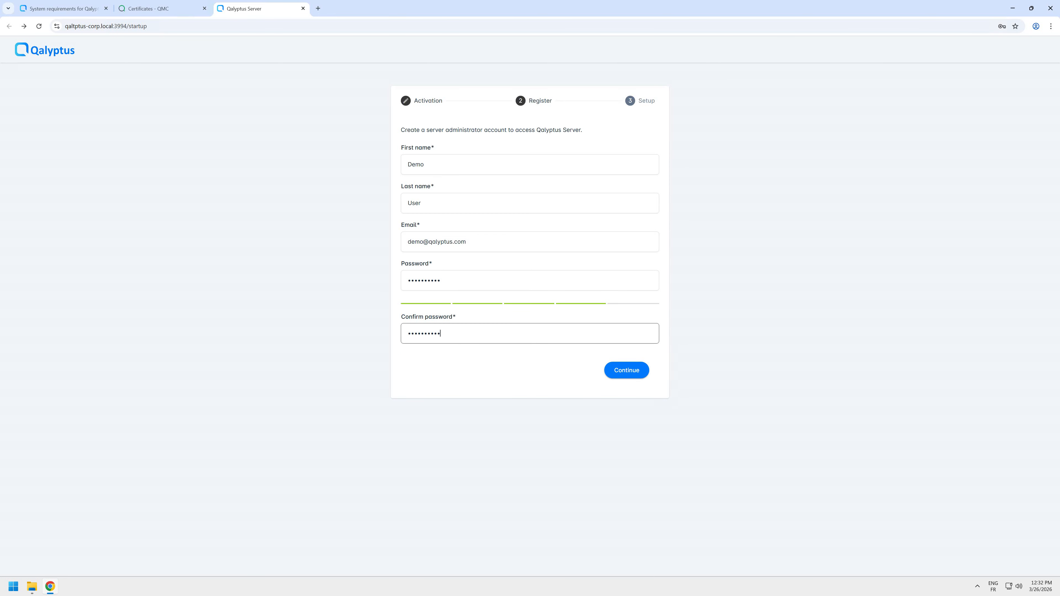
pyautogui.click(627, 370)
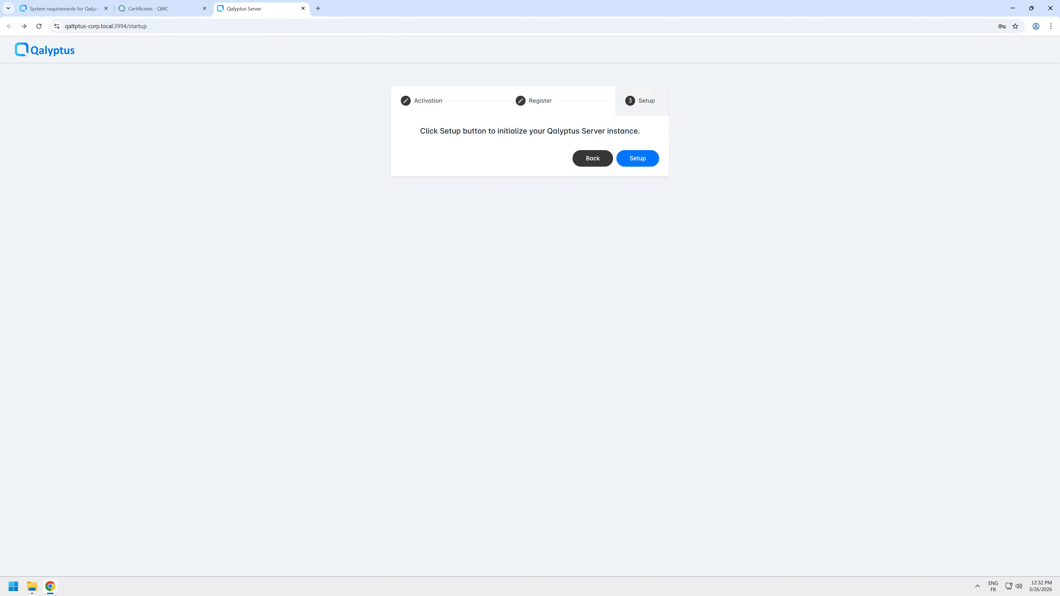
pyautogui.click(638, 159)
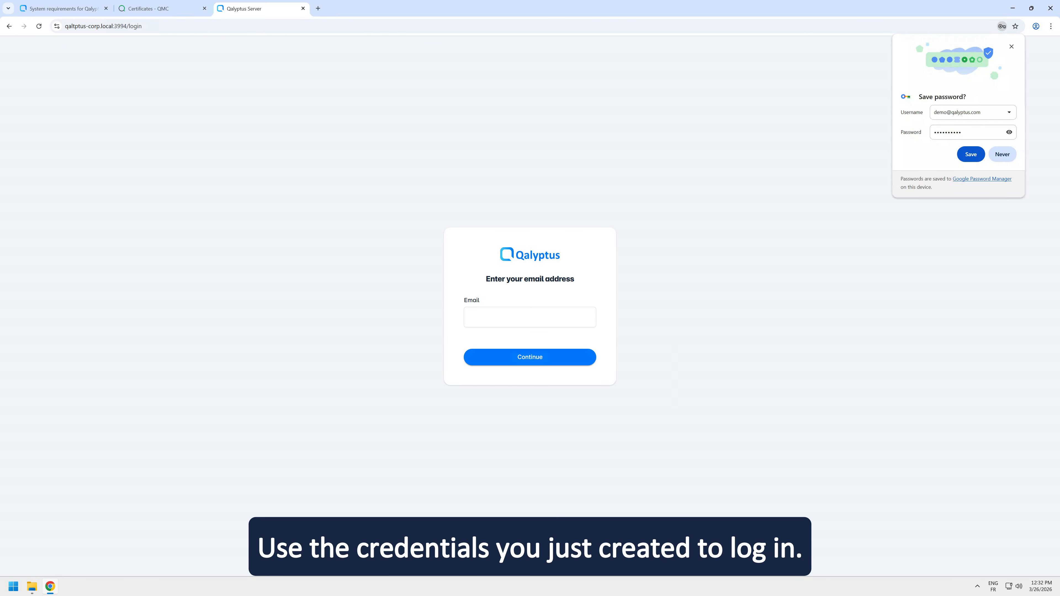
# - Submit the administrator's email on the Qalyptus login page to reach the authentication method choice
pyautogui.click(529, 317)
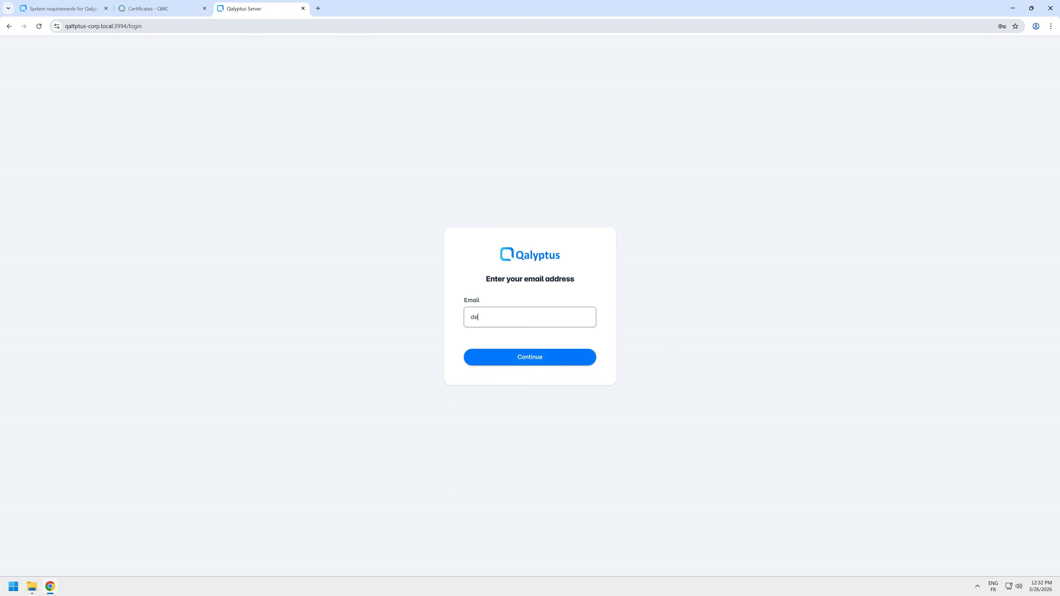
pyautogui.press('Return')
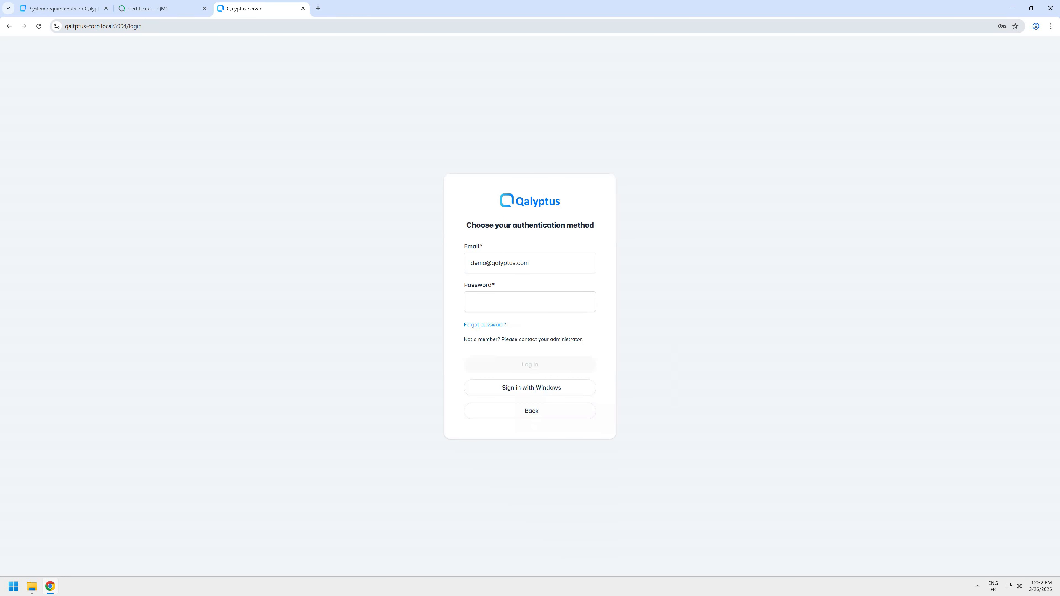
# - Log in to Qalyptus Server with the administrator account password and dismiss the Get started video
pyautogui.press('Return')
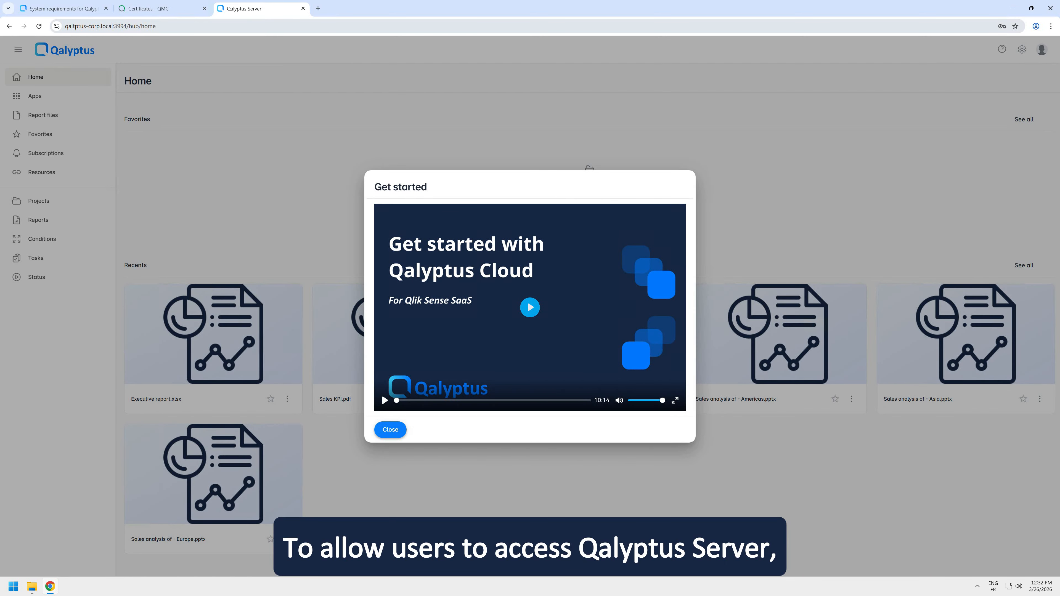
pyautogui.click(391, 429)
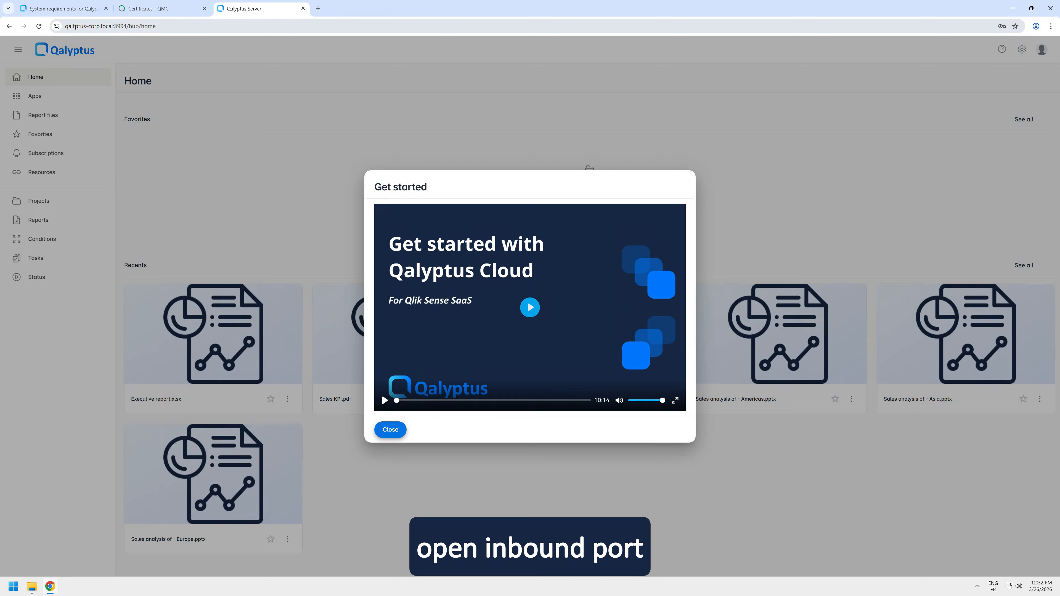
# - Search Windows for the firewall and switch to Windows Defender Firewall with Advanced Security
pyautogui.press('super')
pyautogui.write('f')
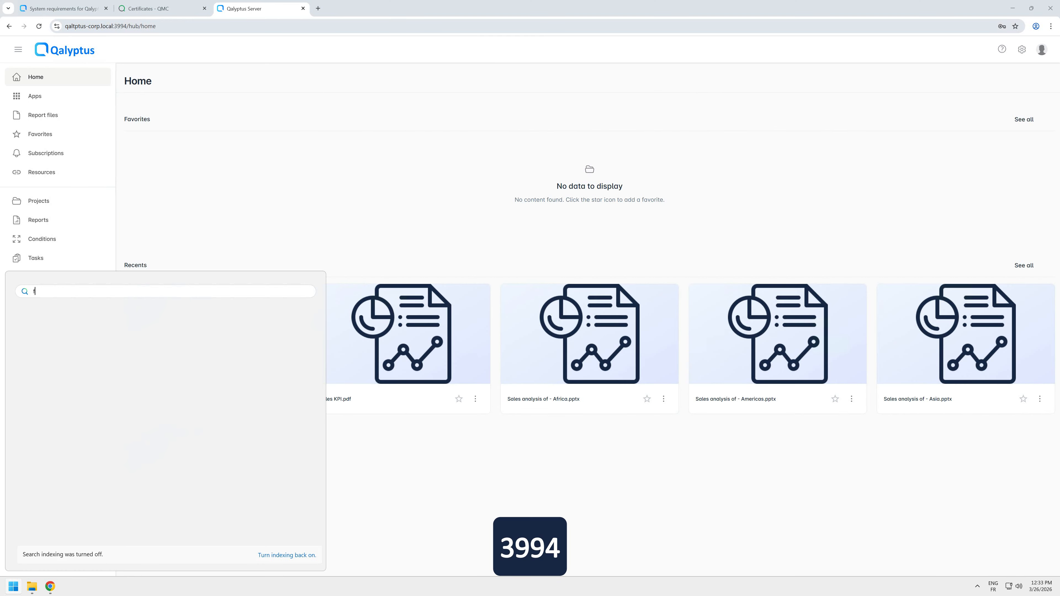
pyautogui.write('ire')
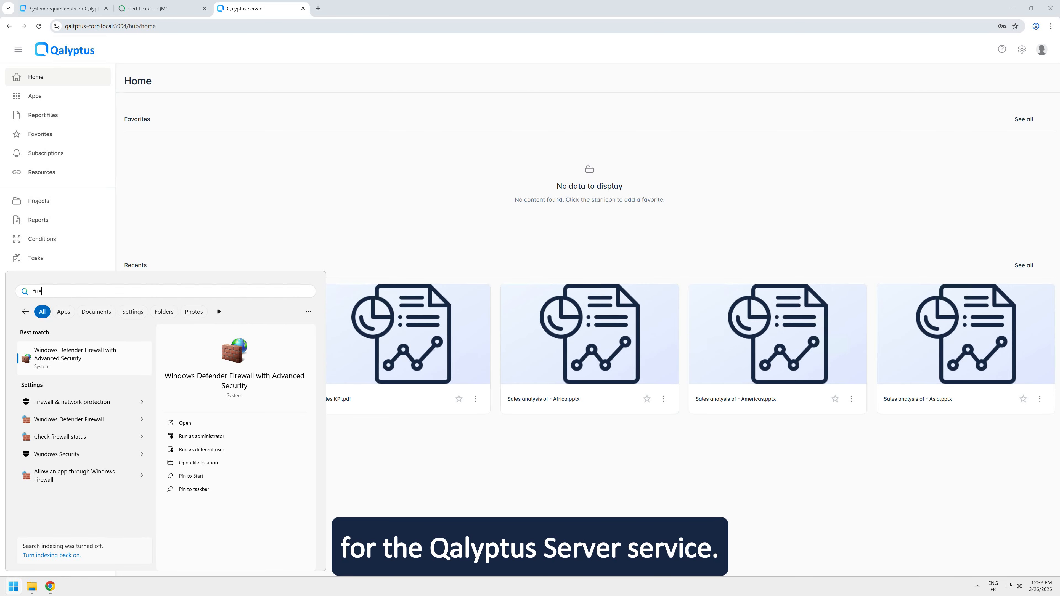
pyautogui.click(84, 359)
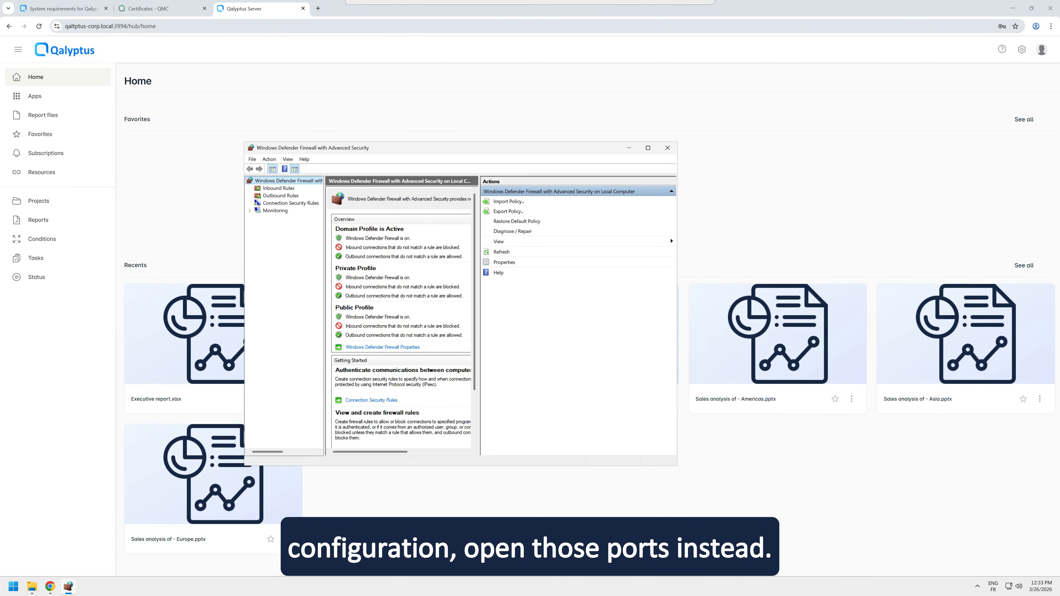
# - Start a new inbound firewall rule of type Port, applying to TCP and specific local port 3994
pyautogui.click(301, 194)
pyautogui.rightClick(304, 194)
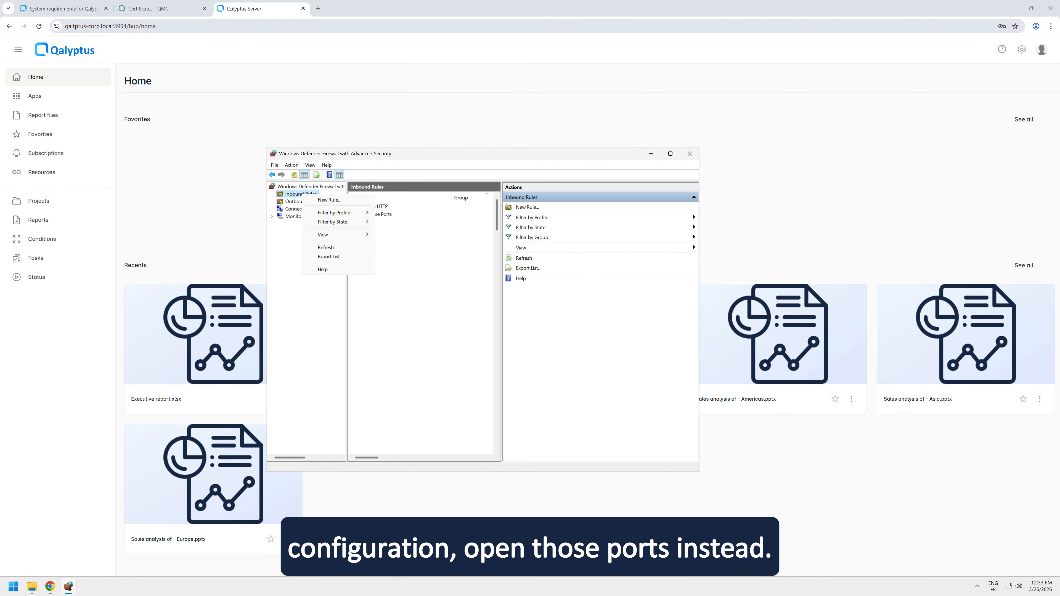
pyautogui.click(330, 199)
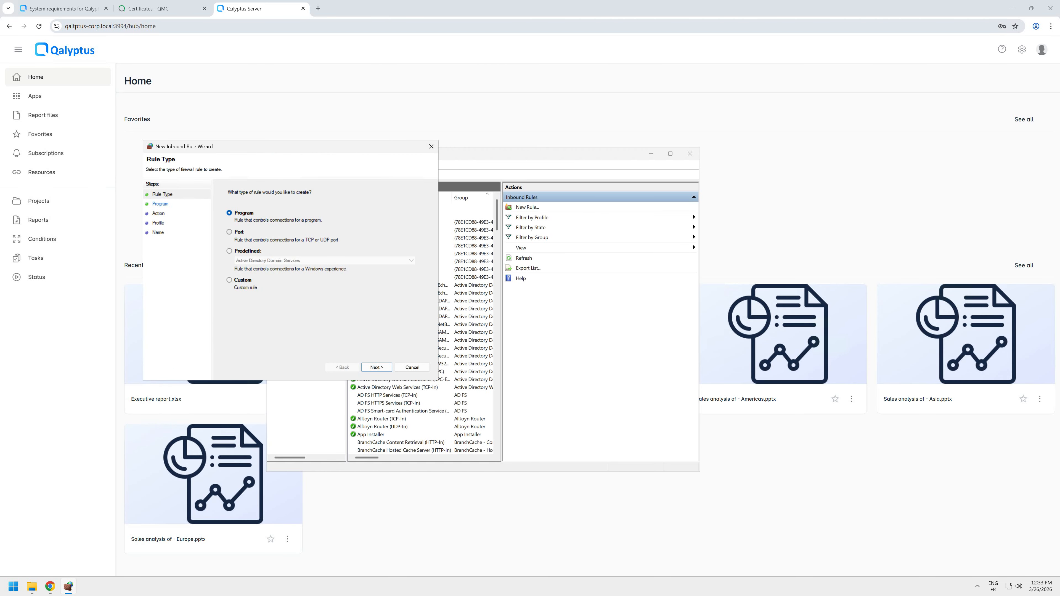
pyautogui.click(230, 232)
pyautogui.click(377, 367)
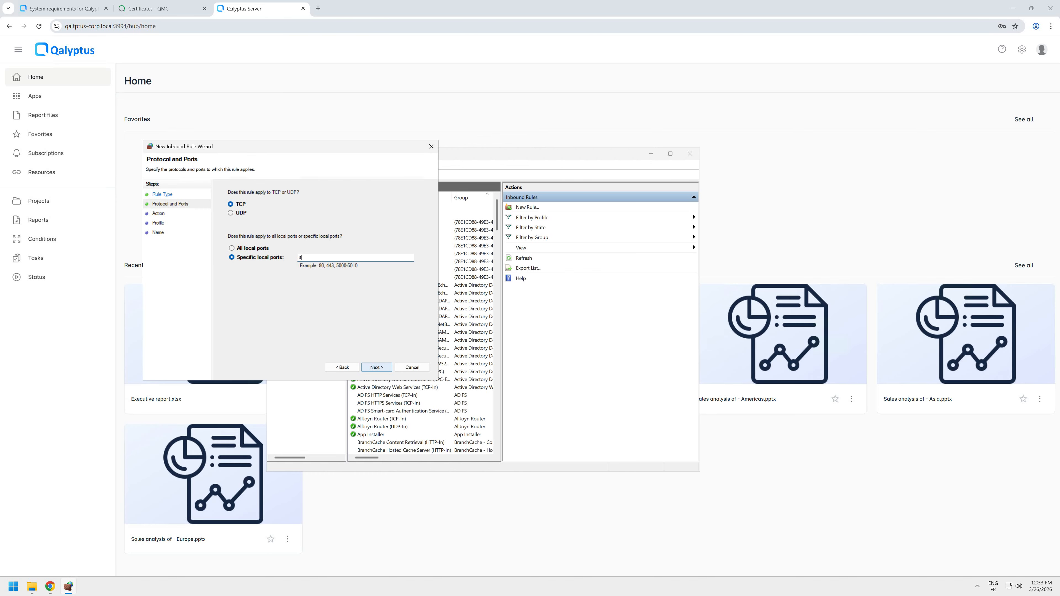
pyautogui.write('3994')
pyautogui.press('Return')
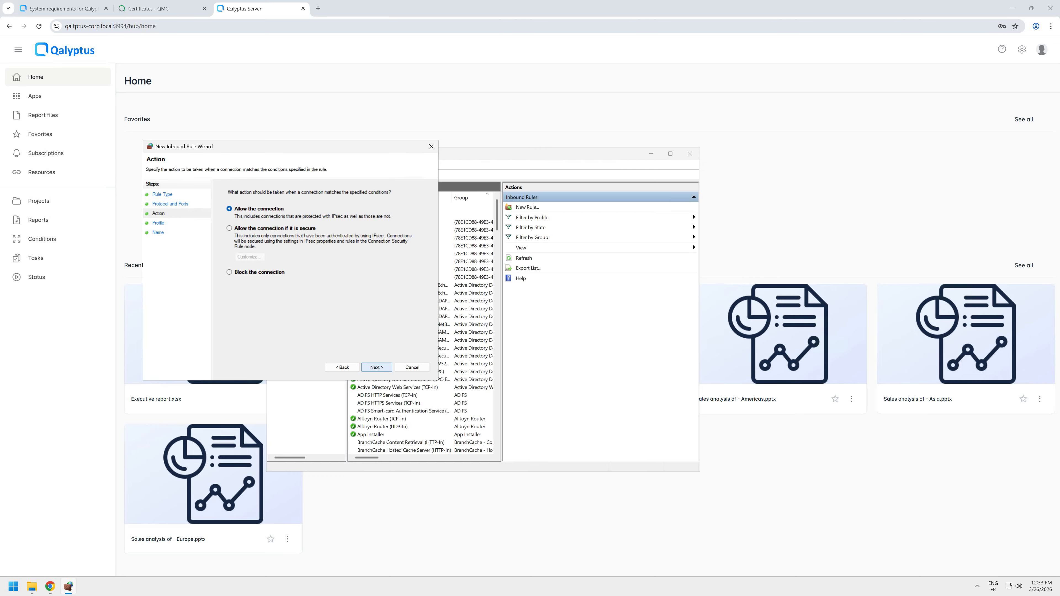
# - Allow the connection, keep the default profiles, name the inbound rule "Qalyptus Server" and finish creating it
pyautogui.press('Return')
pyautogui.press('Return')
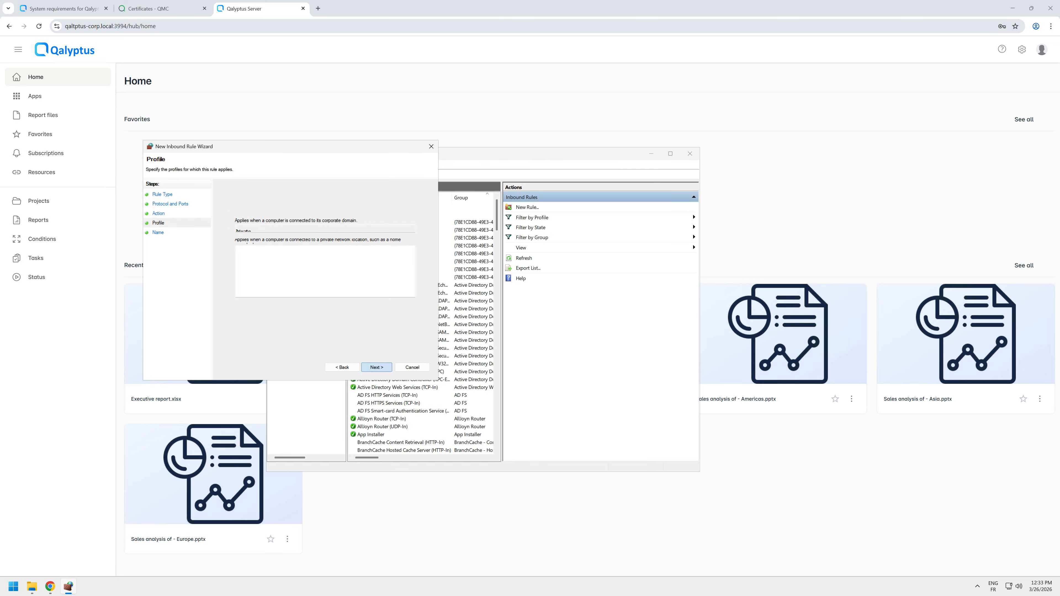
pyautogui.write('Qal')
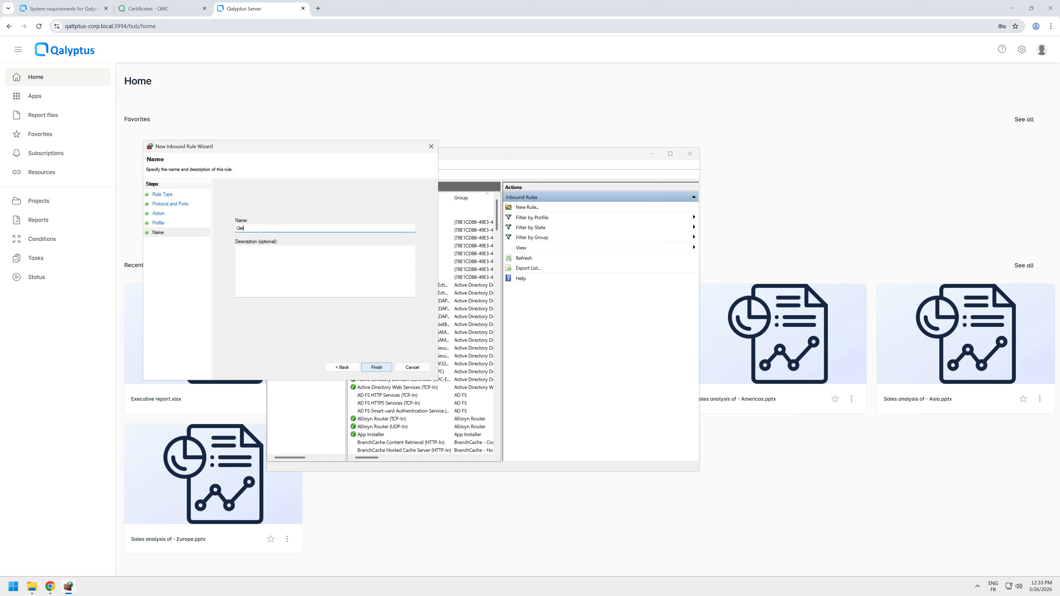
pyautogui.write('yptus Server')
pyautogui.press('Return')
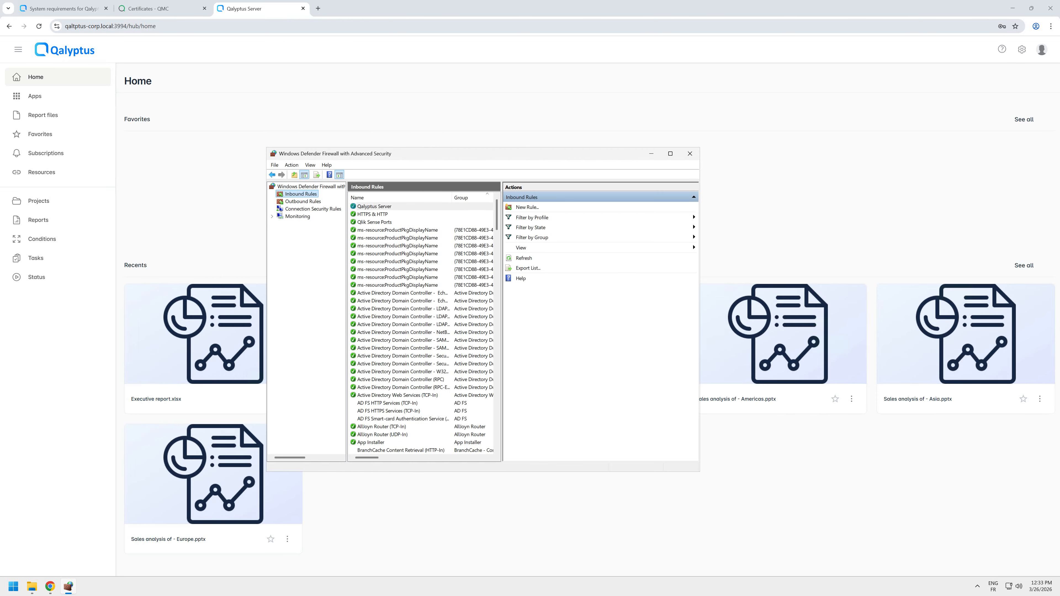